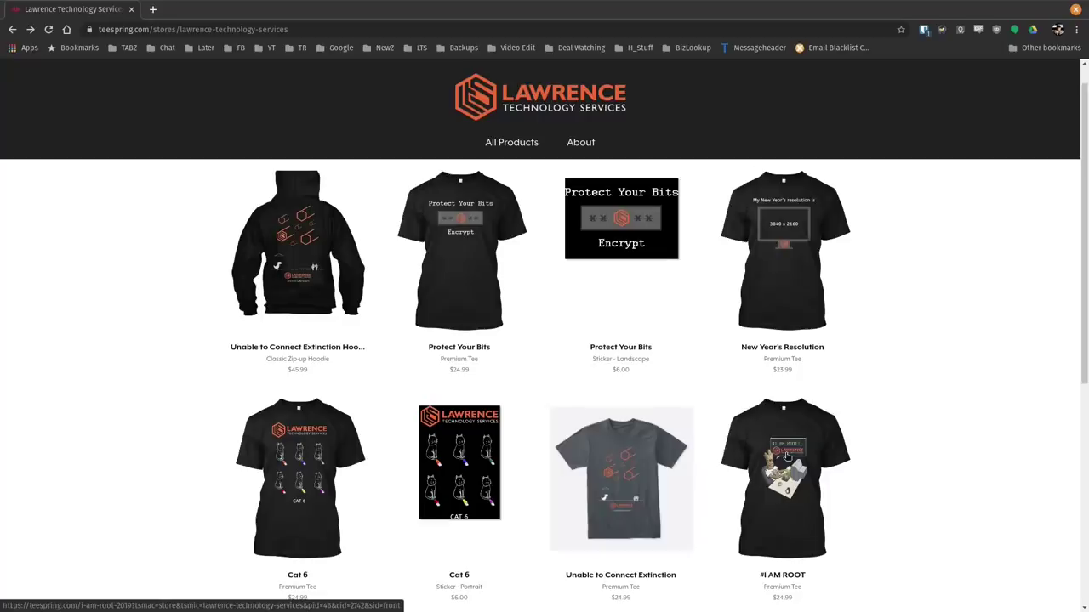
- Open the #I AM ROOT tee's product page on Teespring
left_click(787, 456)
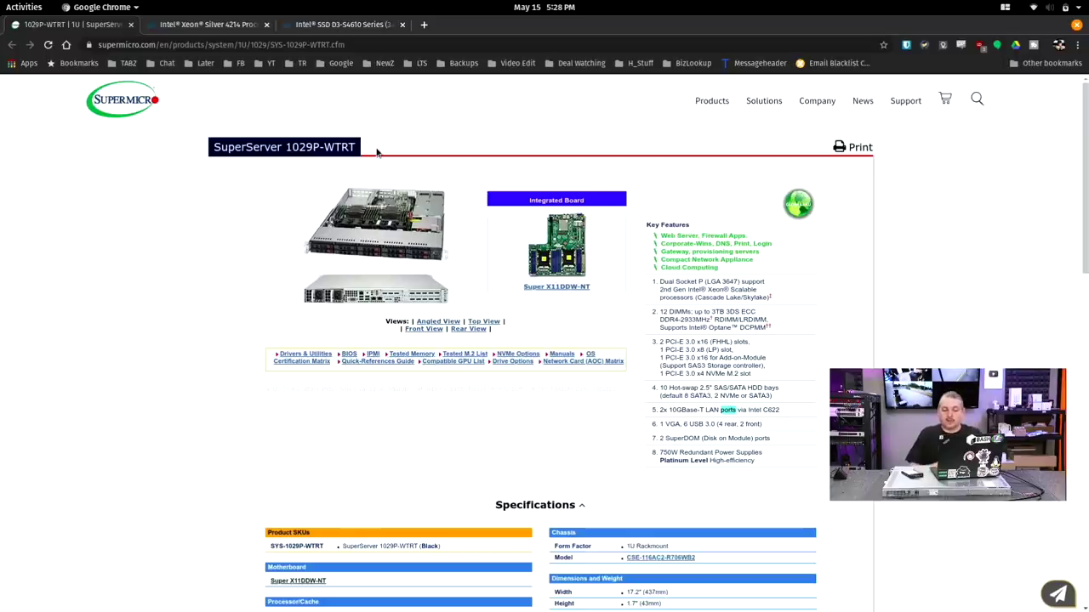
left_click(197, 23)
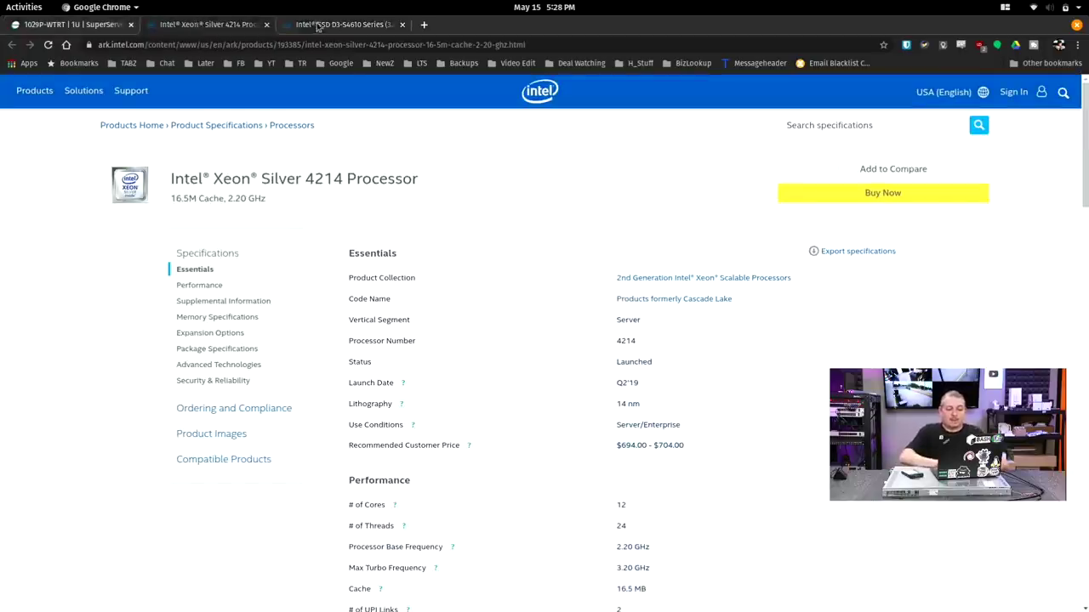
left_click(328, 24)
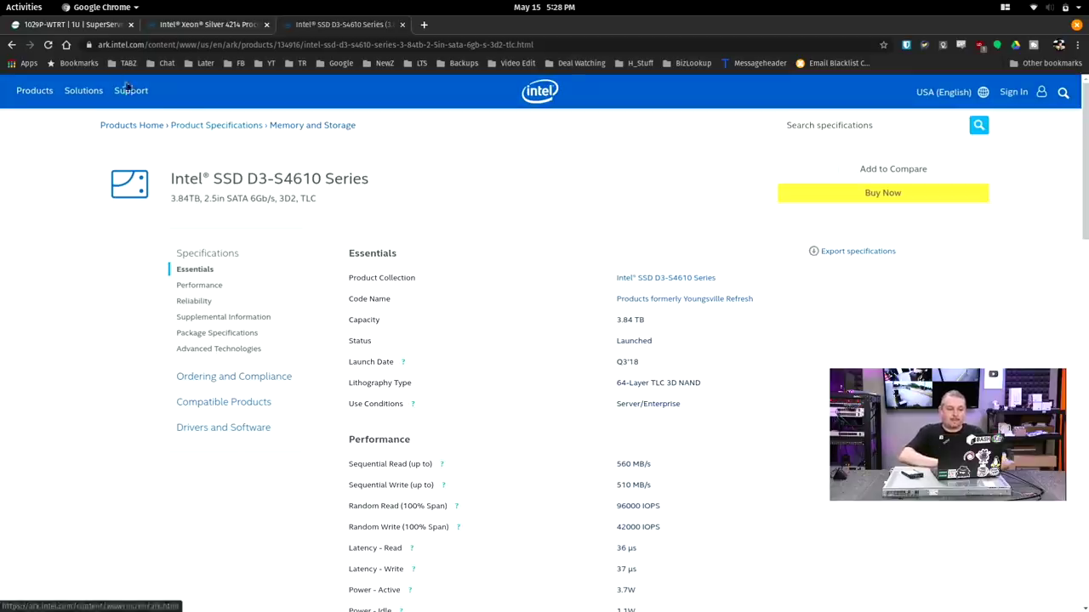
left_click(98, 25)
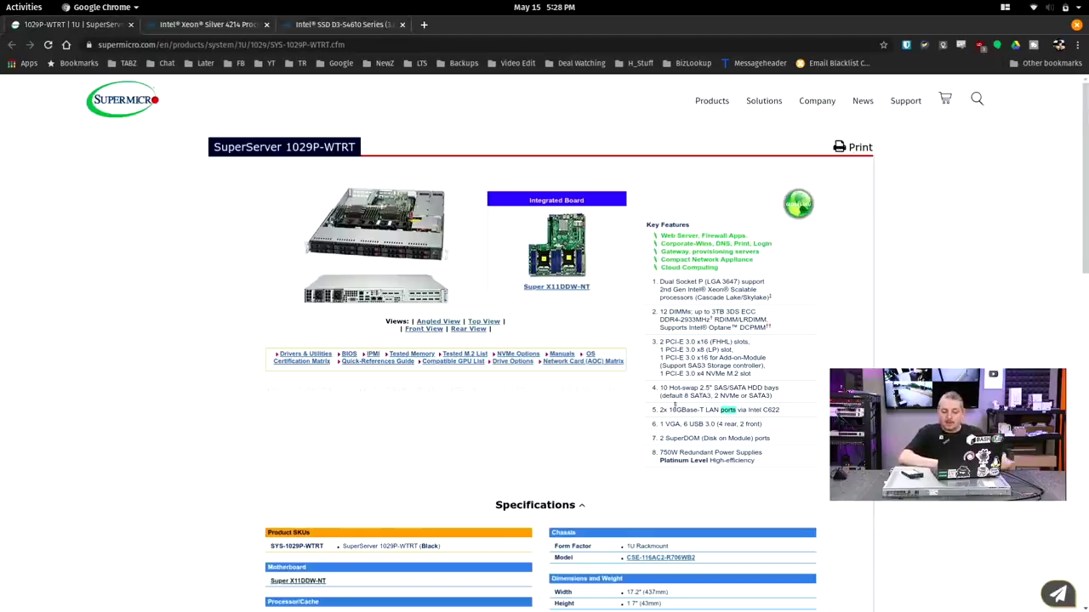
- Highlight the 2x 10GBase-T LAN and SuperDOM feature lines, then scroll to the Specifications tables
left_click_drag(661, 409, 796, 417)
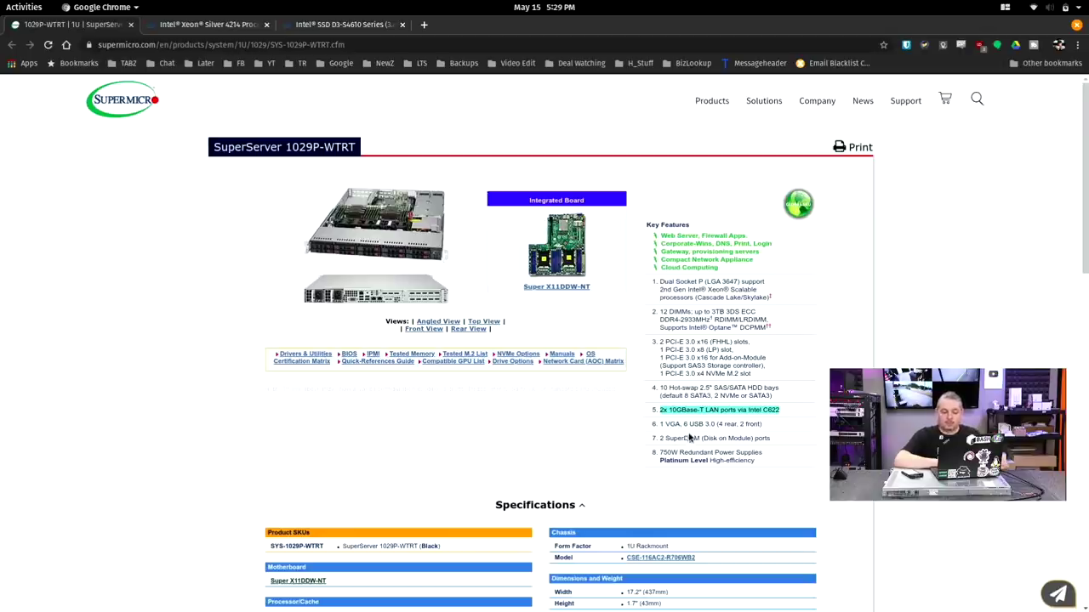
left_click_drag(667, 439, 774, 453)
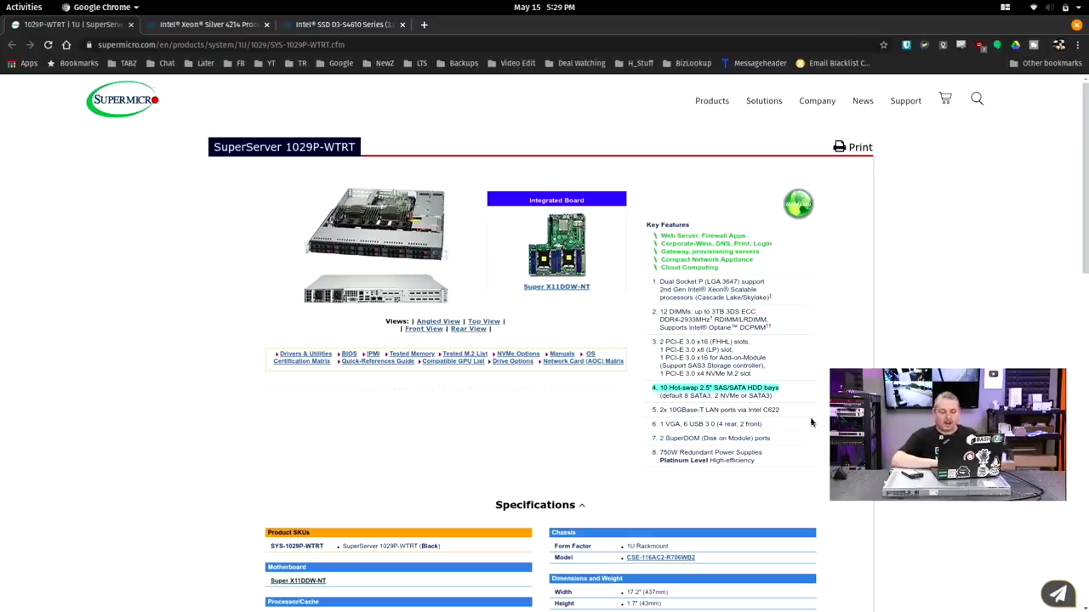
scroll(544, 366, "down", 4)
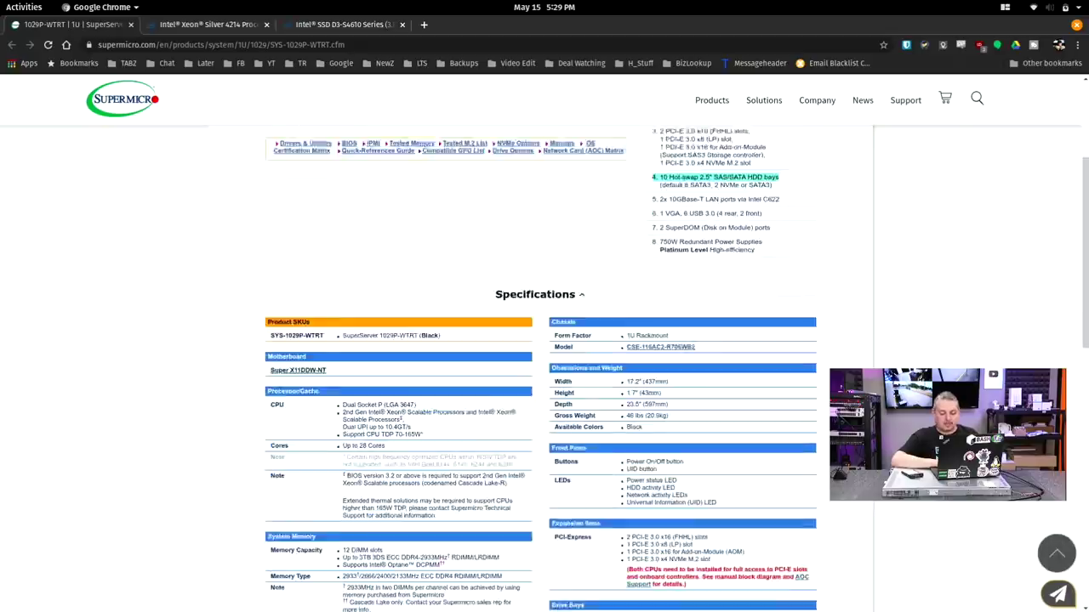
scroll(544, 365, "down", 2)
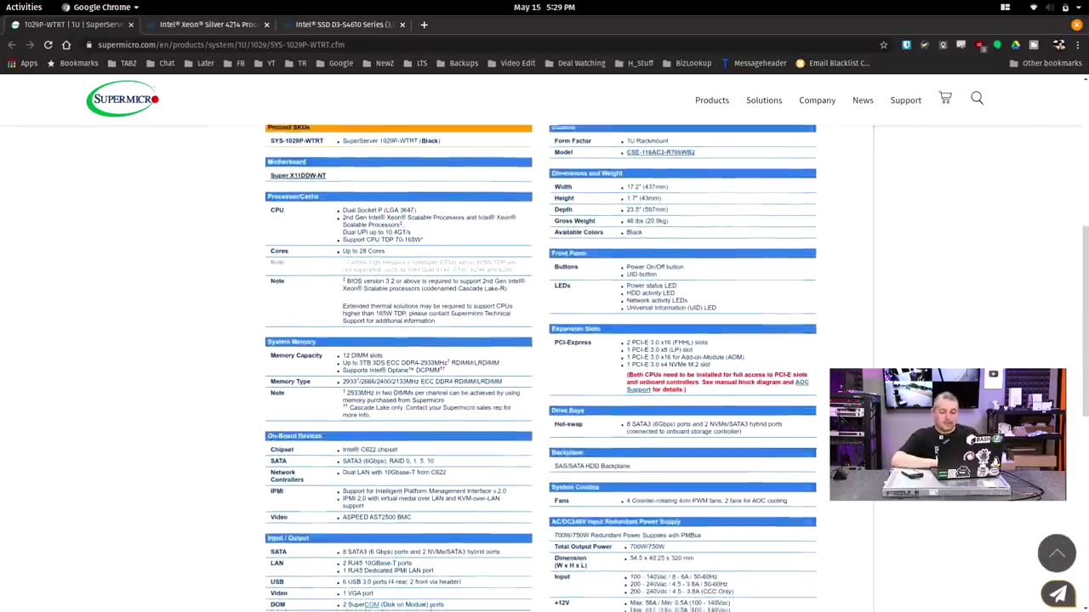
scroll(545, 365, "down", 1)
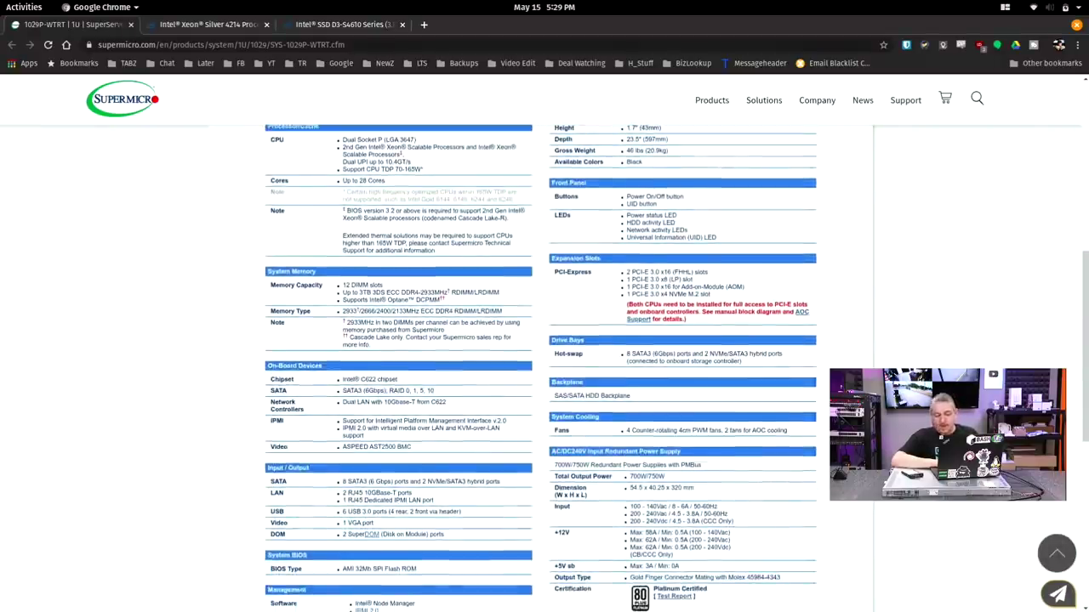
scroll(544, 365, "down", 1)
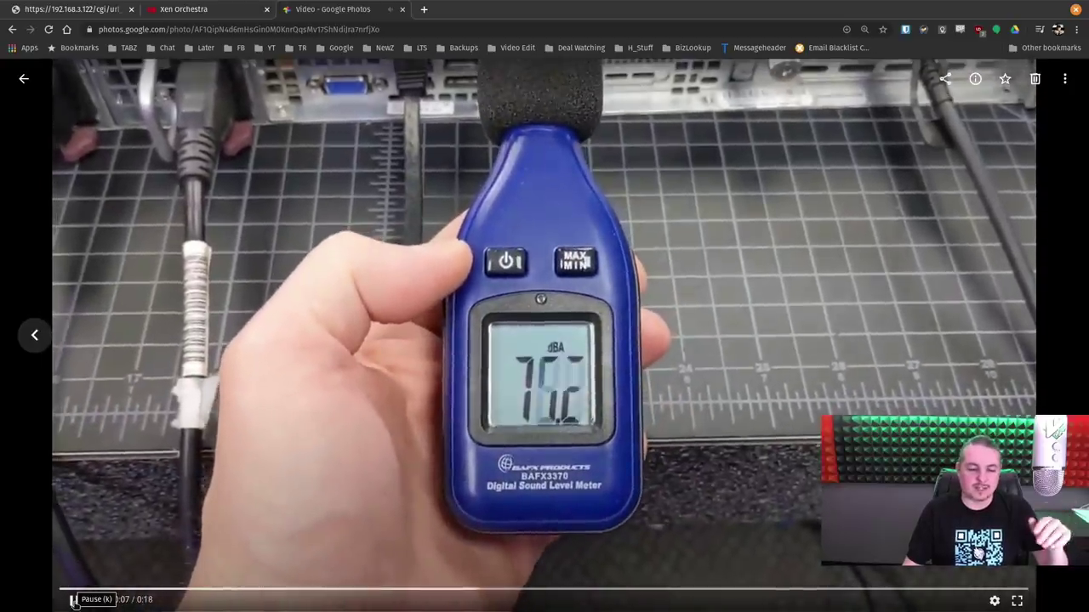
- Pause the sound-meter video, close Google Photos, and return to the Supermicro IPMI page
left_click(74, 601)
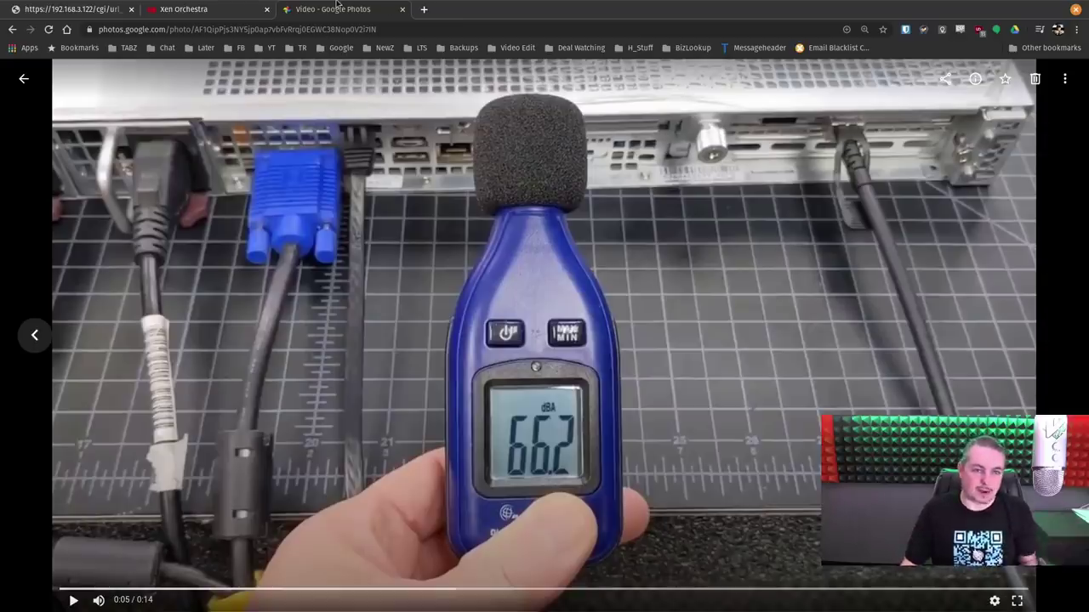
middle_click(337, 4)
left_click(78, 8)
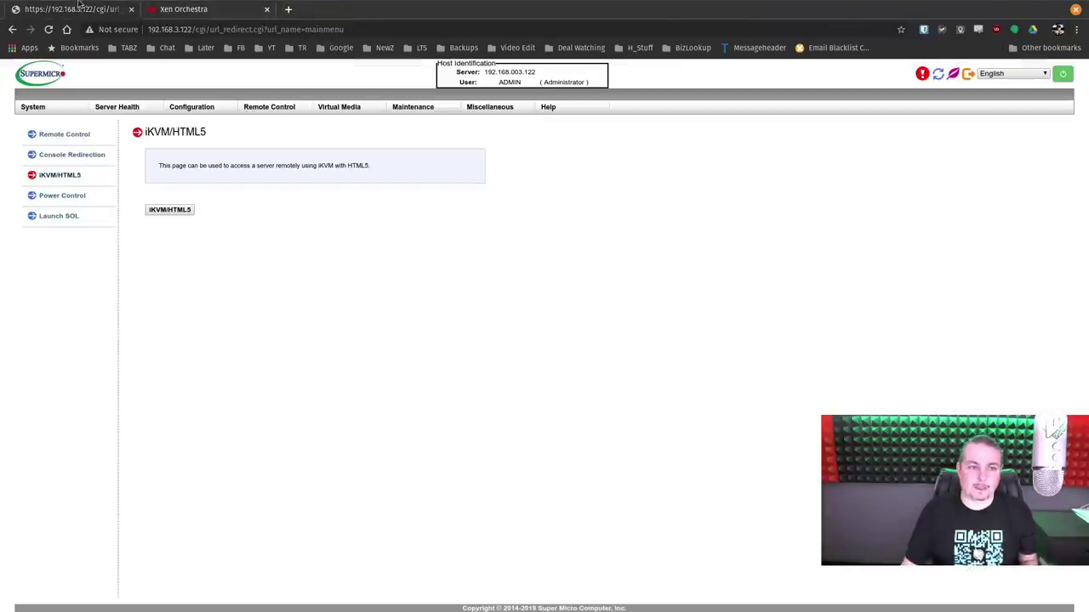
- Open the System summary, then launch the Remote Control > iKVM/HTML5 console
left_click(40, 110)
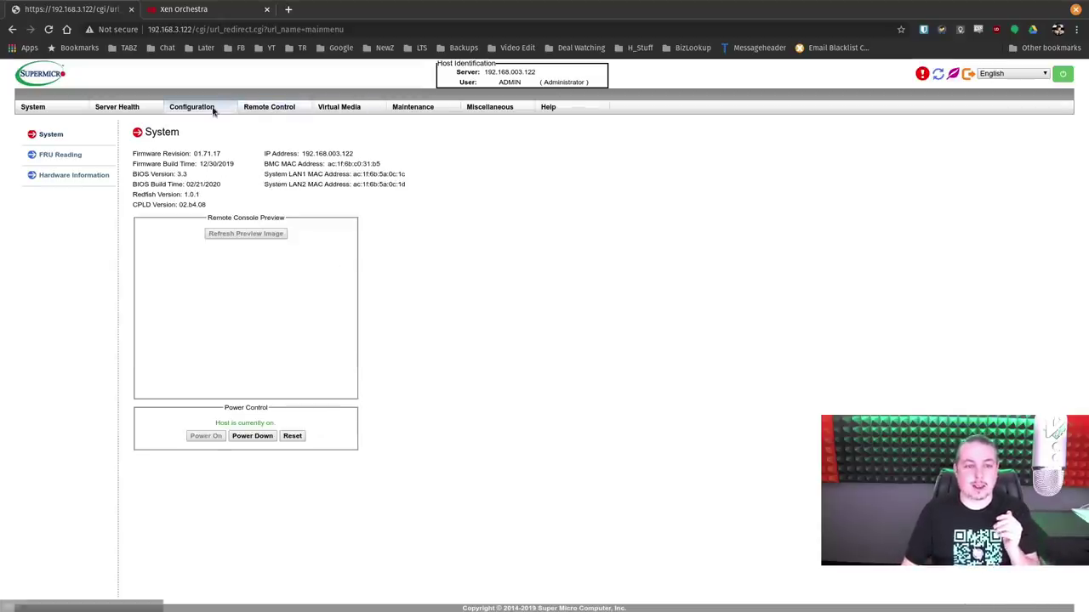
mouse_move(154, 106)
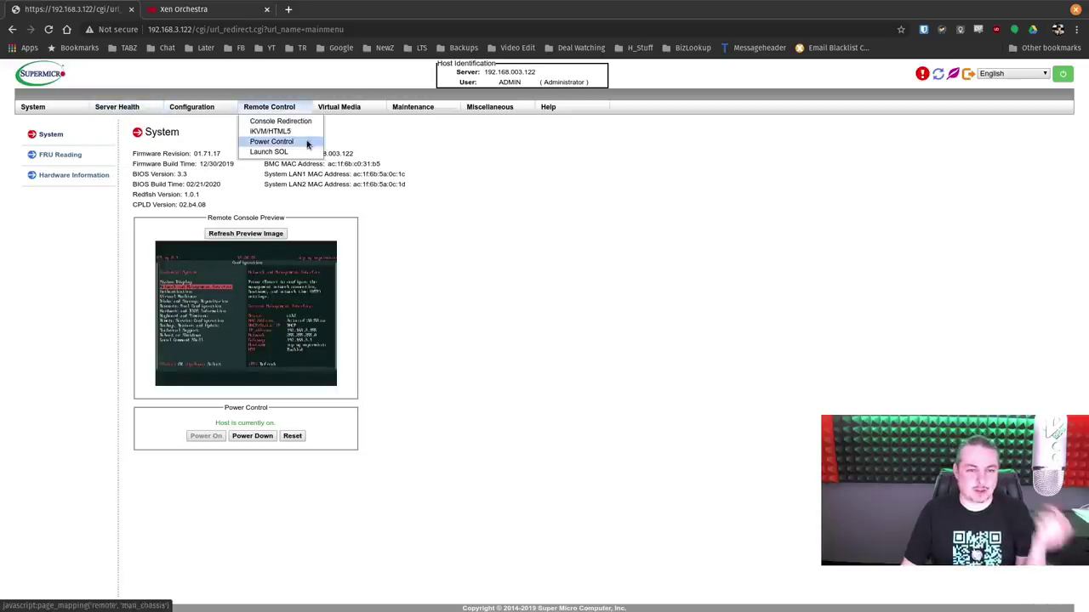
left_click(310, 136)
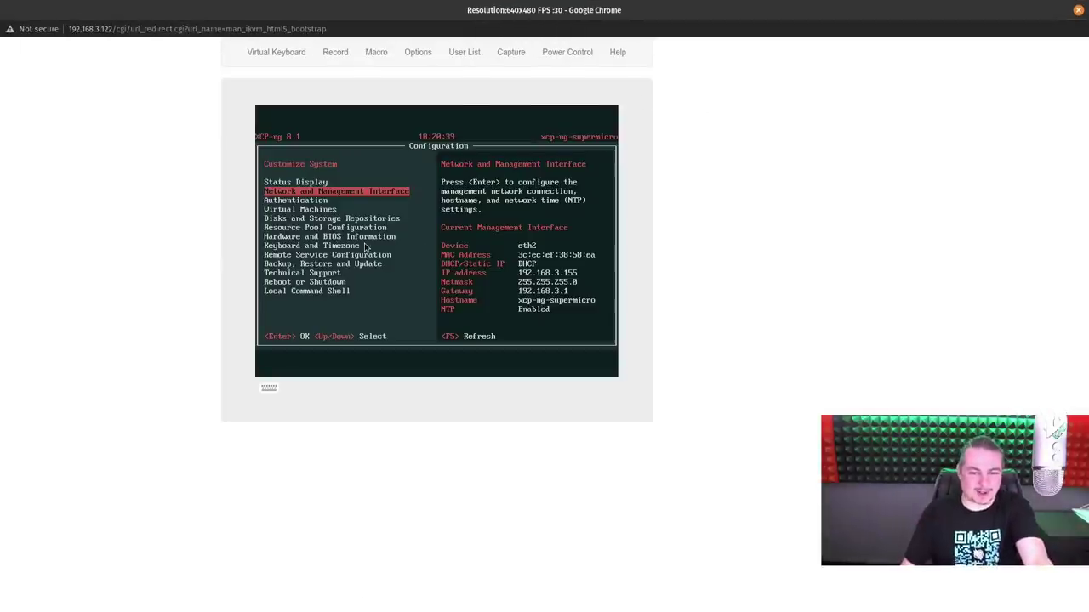
- Step the XCP-ng console menu through Resource Pool Configuration, Authentication and Status Display
key("Up")
key("Down")
key("Down")
key("Down")
key("Down")
key("Down")
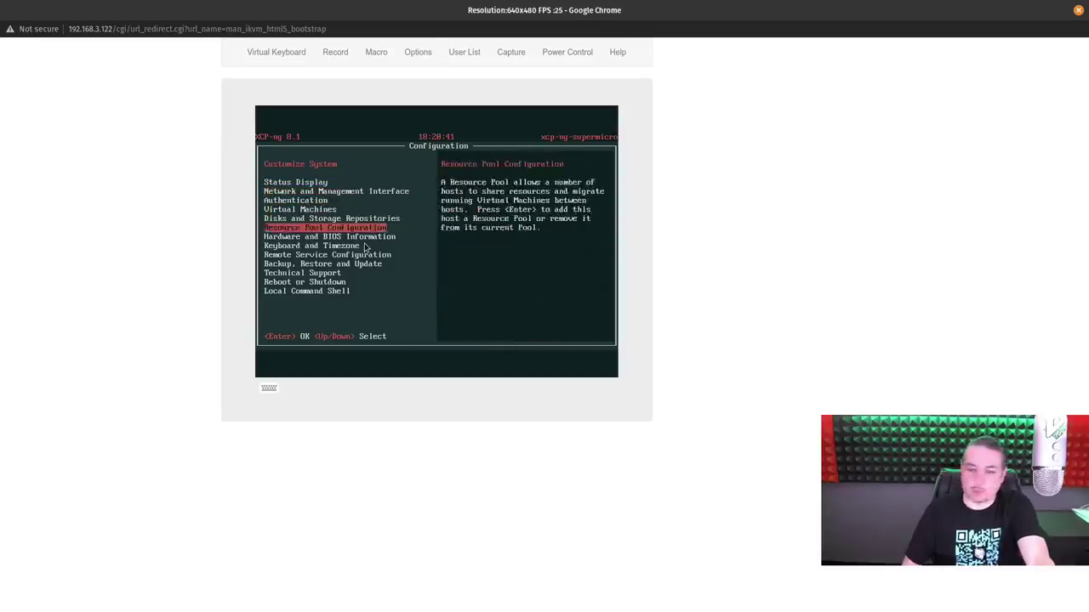
key("Up")
key("Up")
key("Up")
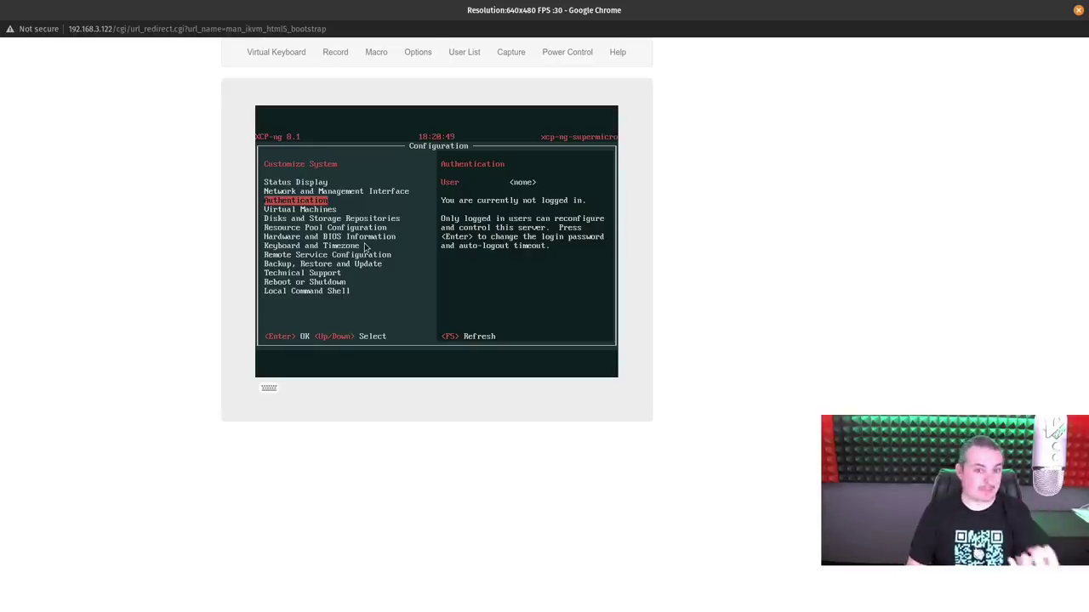
key("Up")
key("Up")
key("Down")
key("Down")
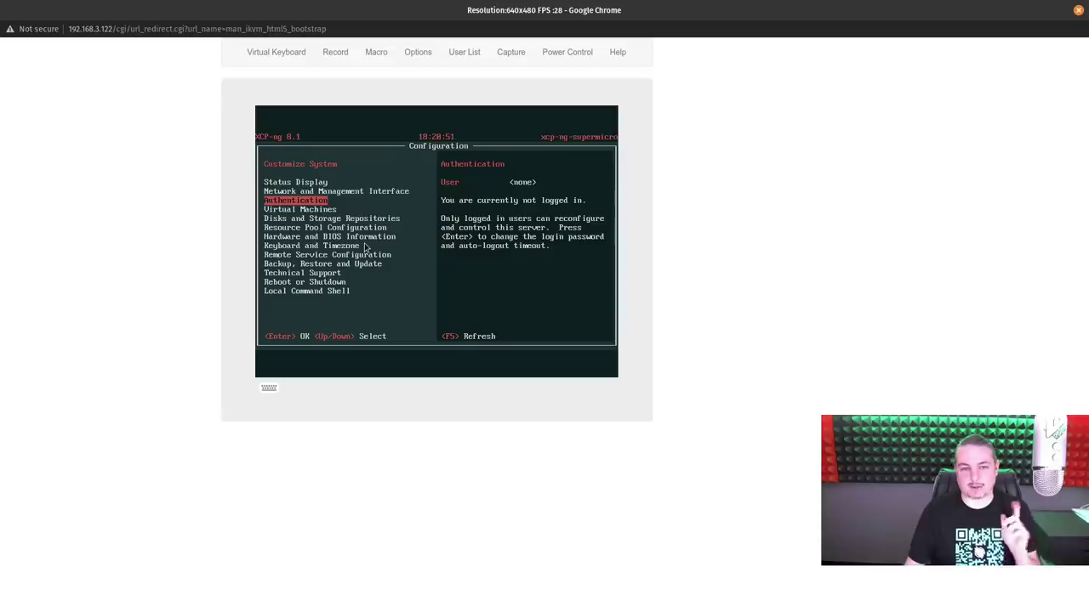
- Show the on-screen virtual keyboard below the console, briefly opening and closing a new window
left_click(280, 53)
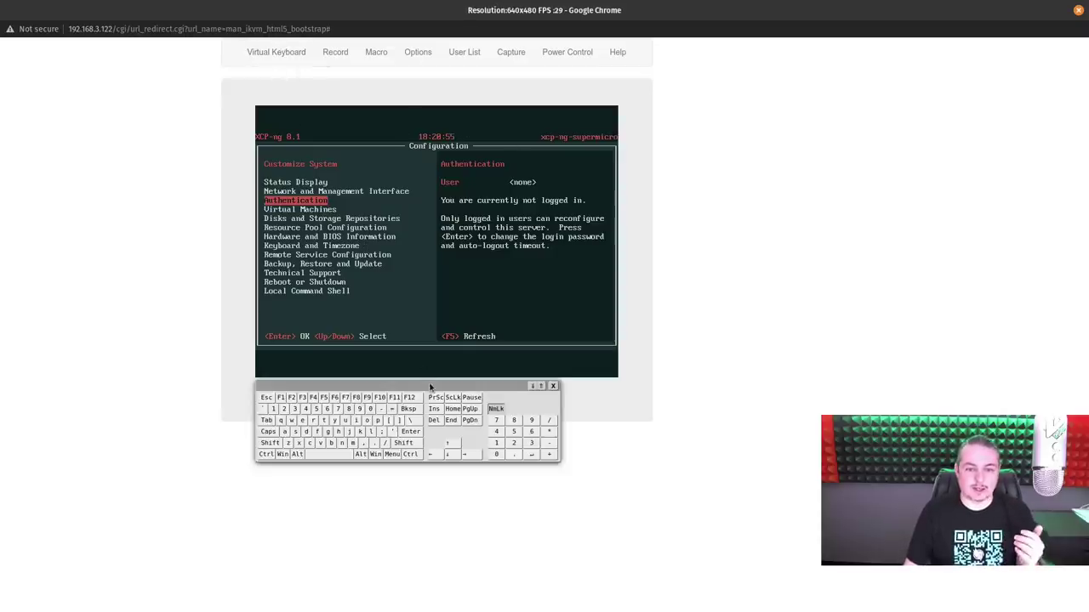
left_click_drag(431, 385, 452, 422)
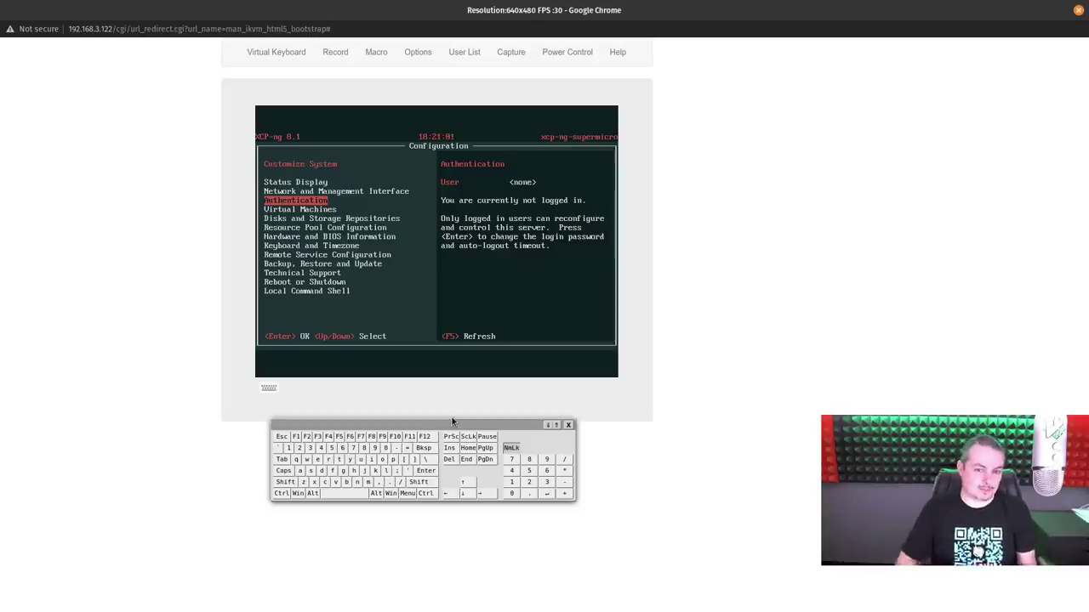
key("ctrl+n")
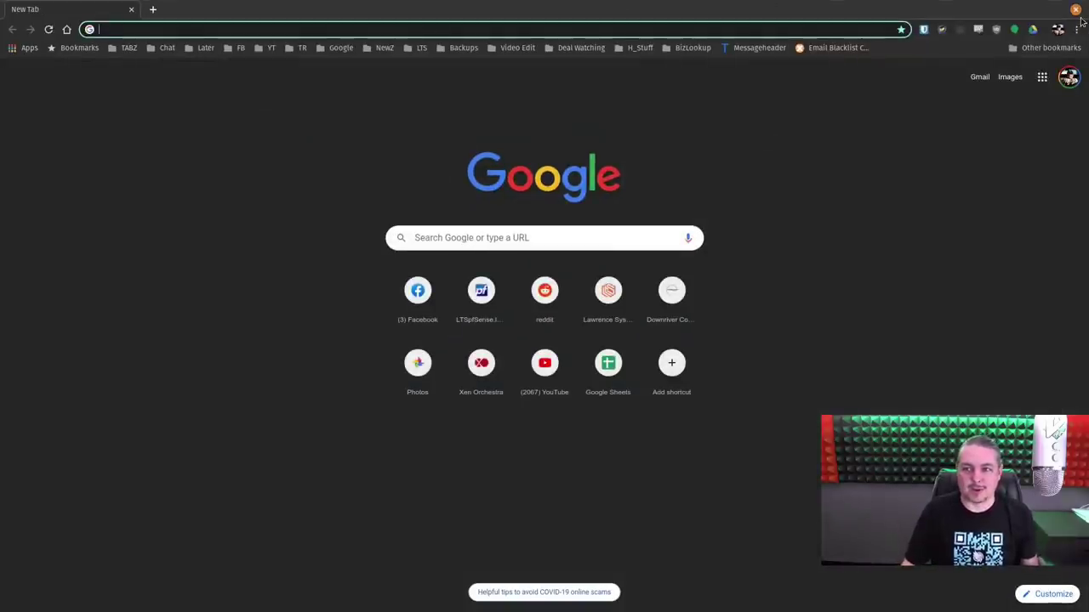
key("ctrl+w")
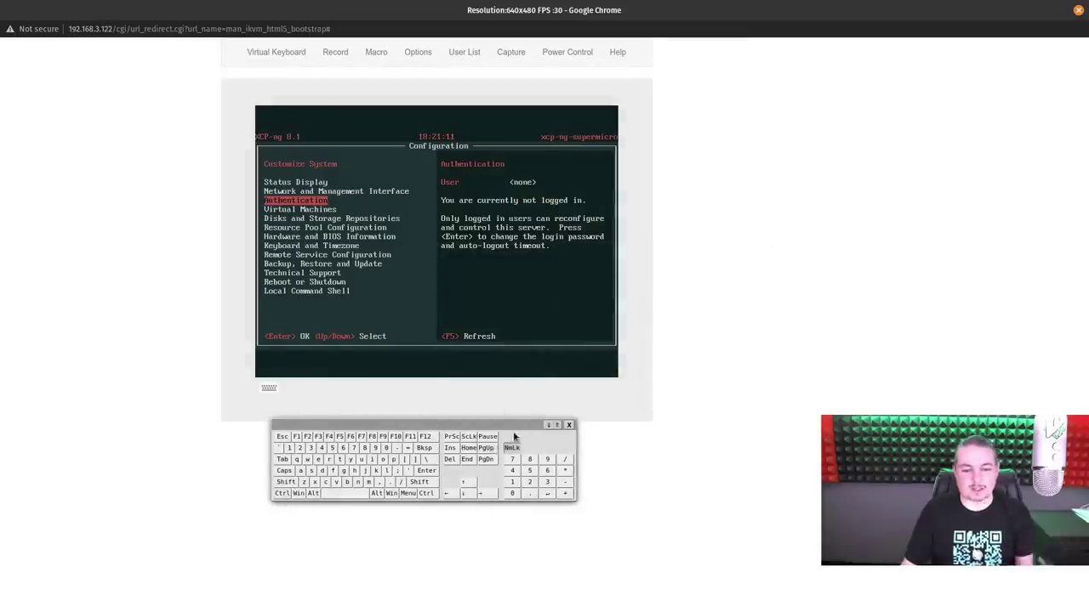
- Hide the virtual keyboard and close the remote console window
left_click(569, 425)
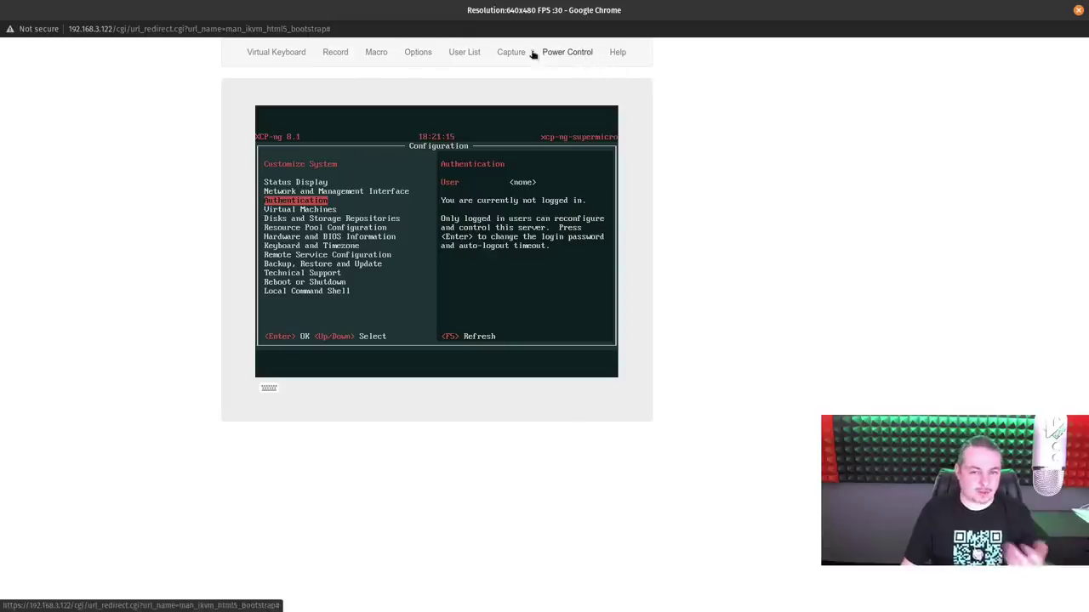
left_click(1077, 12)
mouse_move(347, 107)
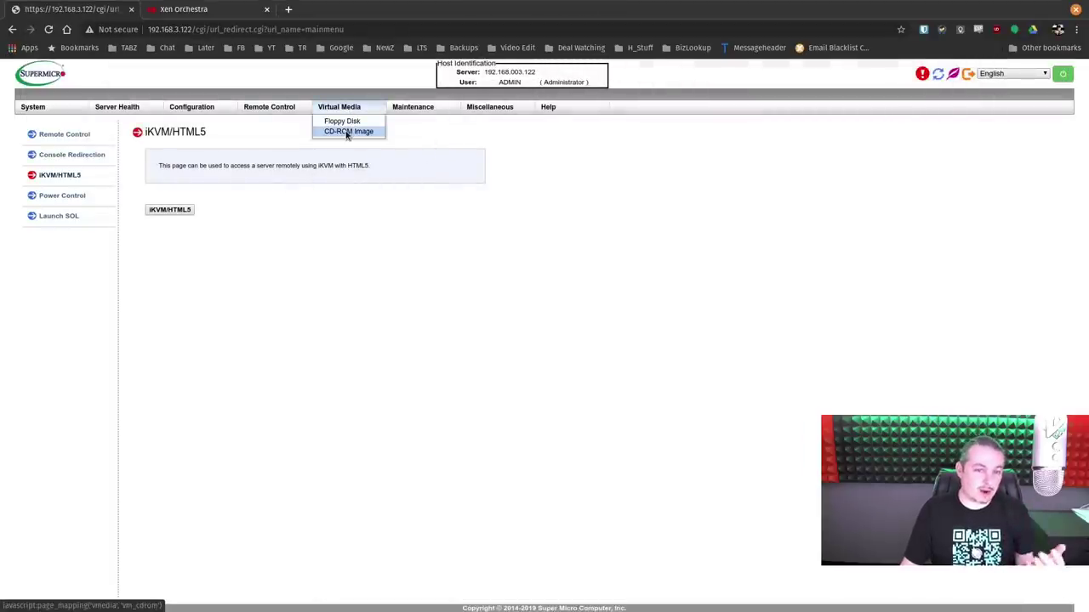
- View the Virtual Media CD-ROM Image page, then open System > FRU Reading
left_click(347, 133)
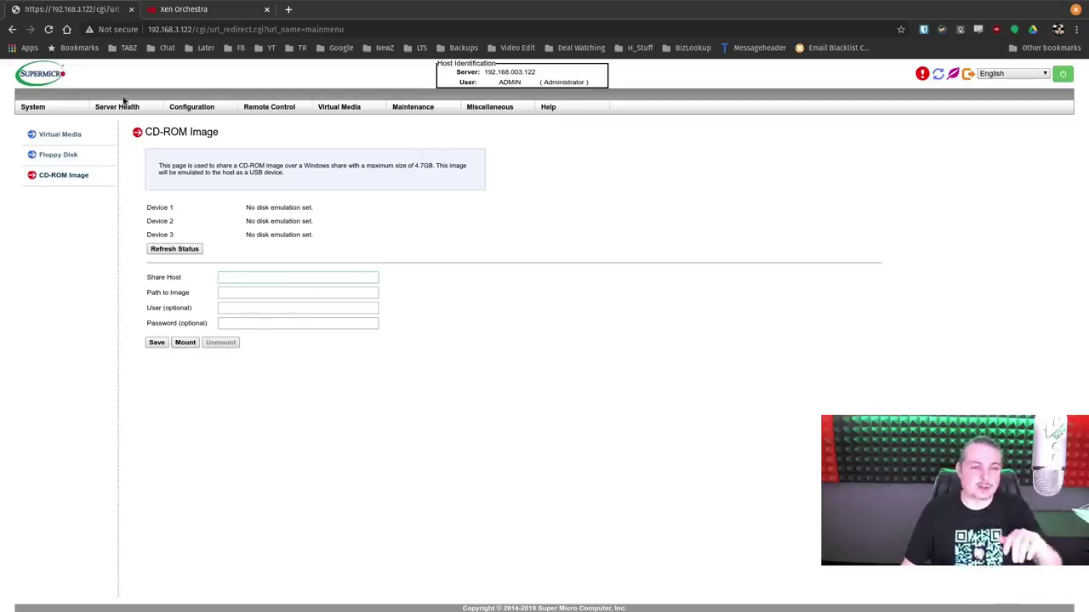
mouse_move(96, 113)
left_click(51, 120)
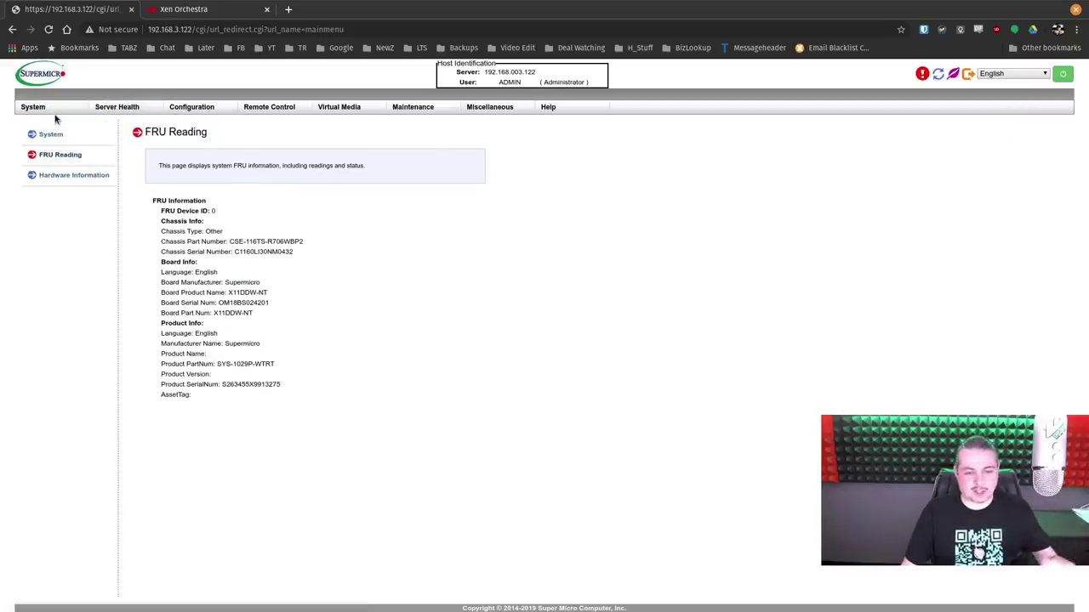
- In Hardware Information, expand CPU1 and P1-DIMMA1, then collapse the System and CPU branches
mouse_move(54, 113)
left_click(55, 132)
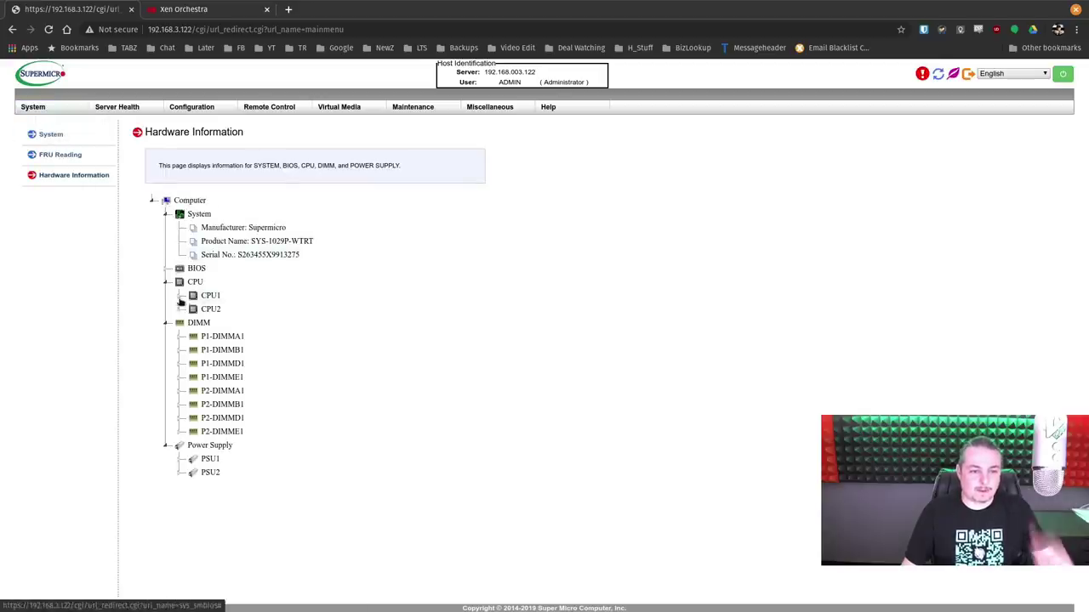
left_click(180, 298)
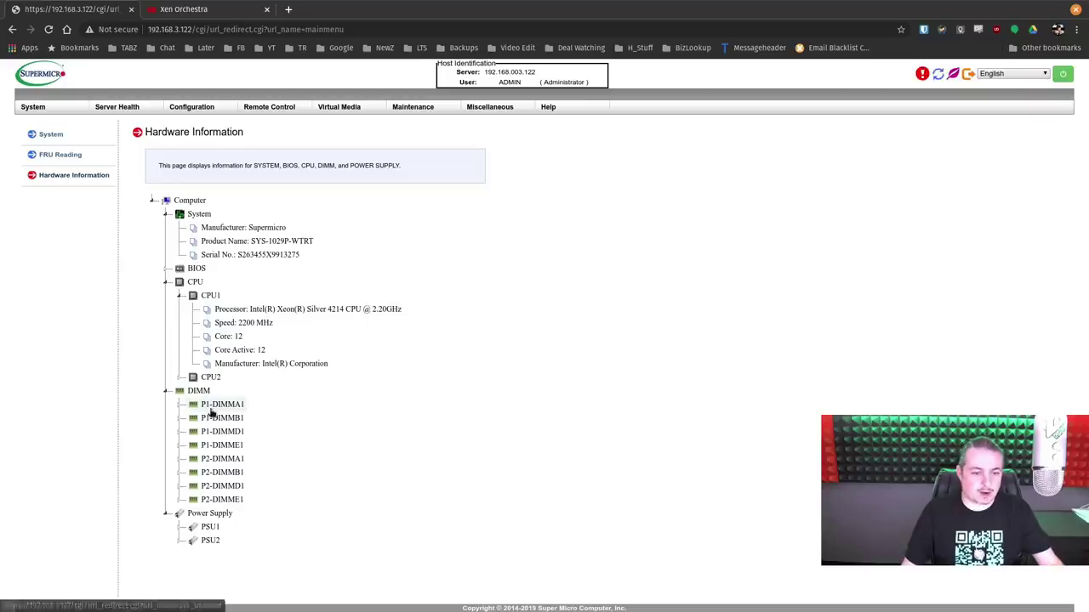
left_click(180, 405)
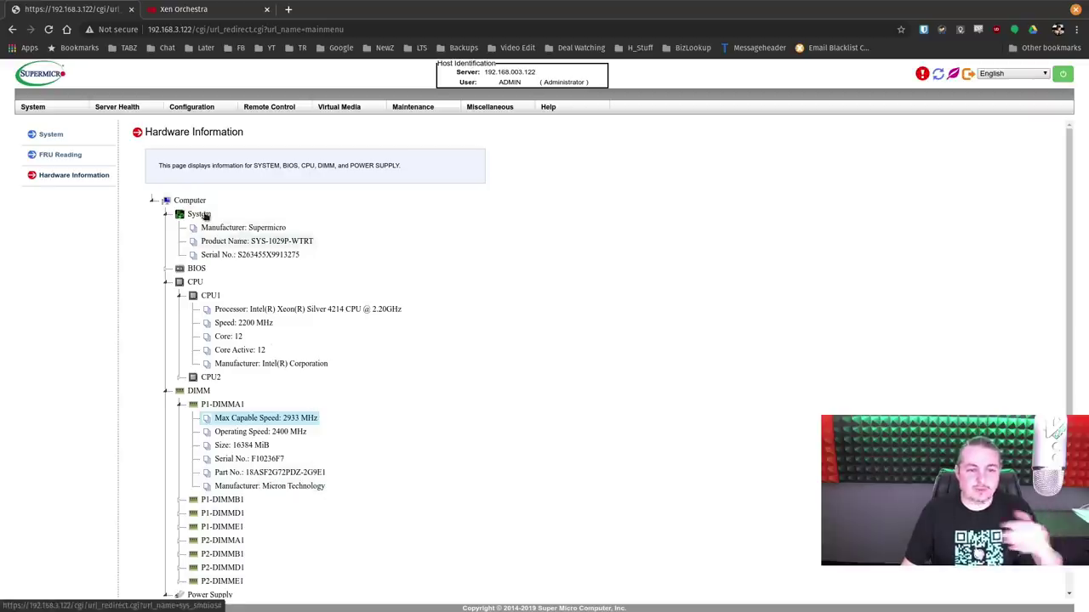
left_click(166, 214)
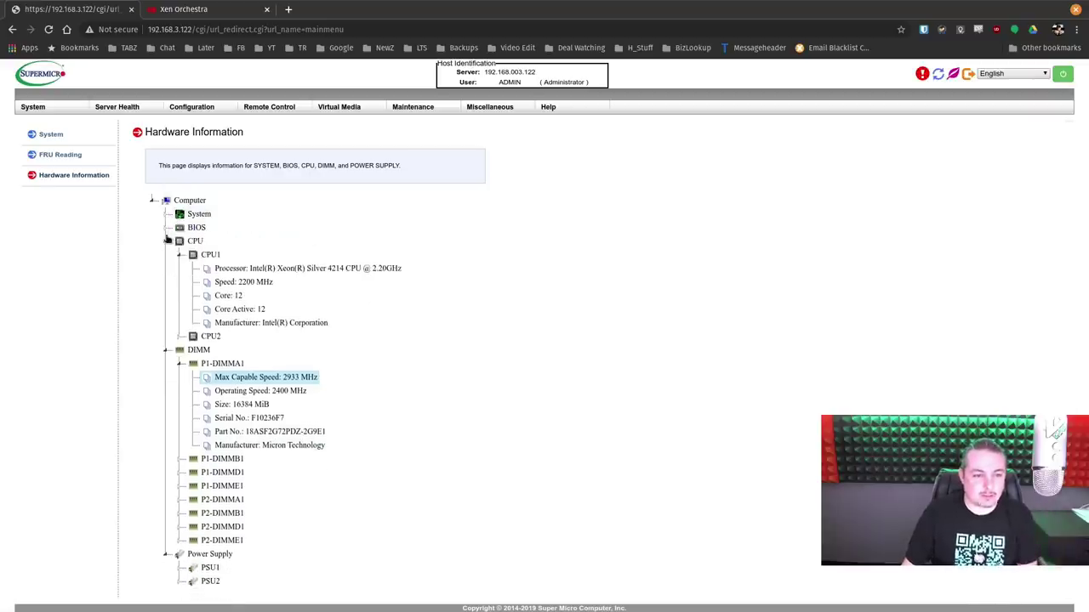
left_click(167, 241)
- Collapse the DIMM branch, browse the 54 Sensor Readings, and reset the chassis intrusion alarm
left_click(166, 254)
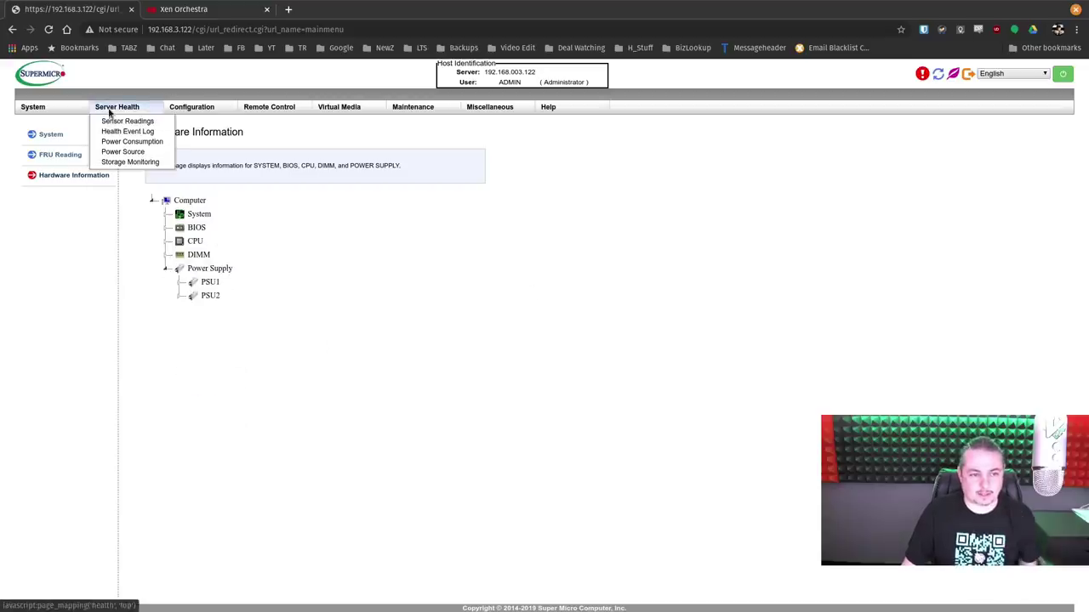
left_click(127, 120)
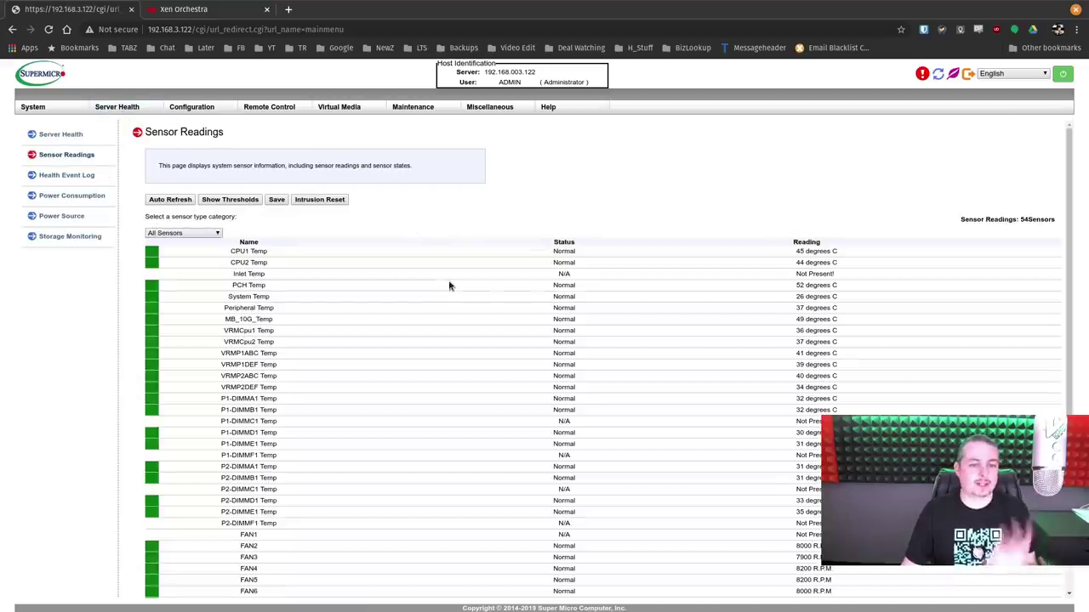
scroll(445, 354, "down", 5)
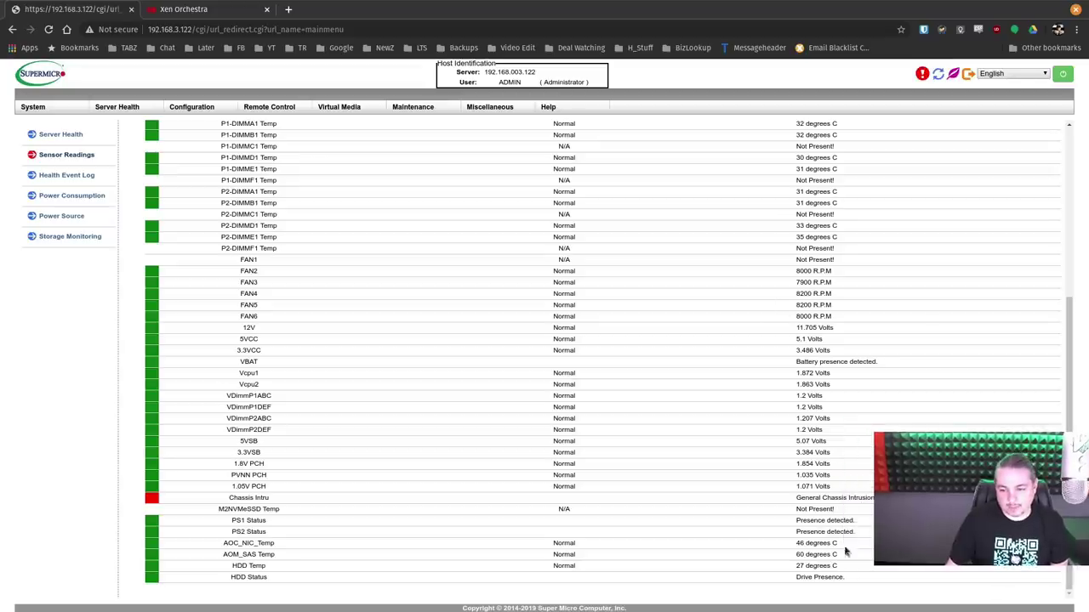
scroll(595, 357, "up", 3)
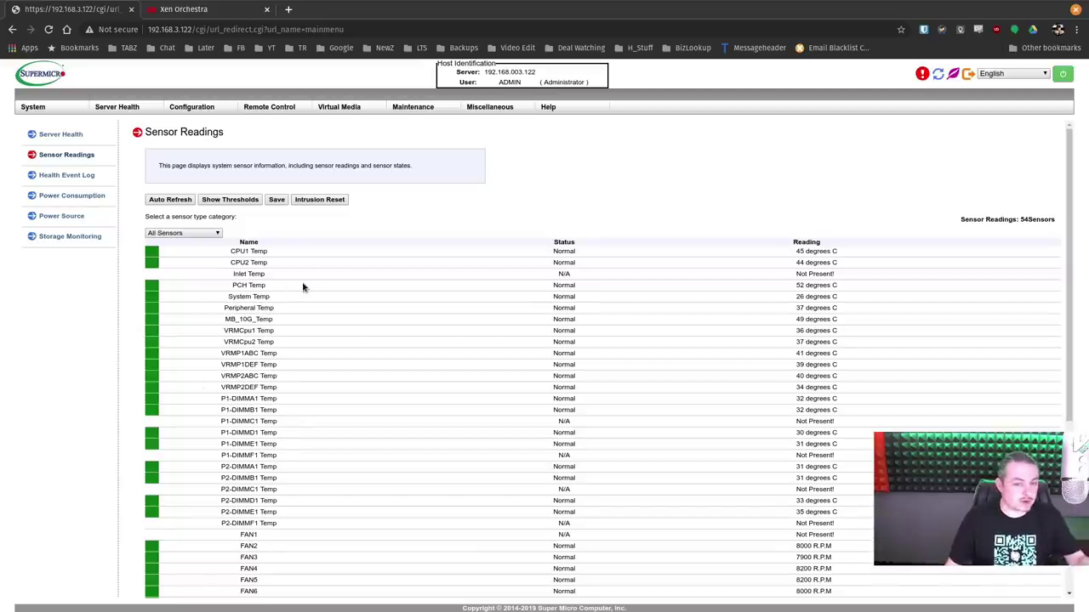
left_click(320, 201)
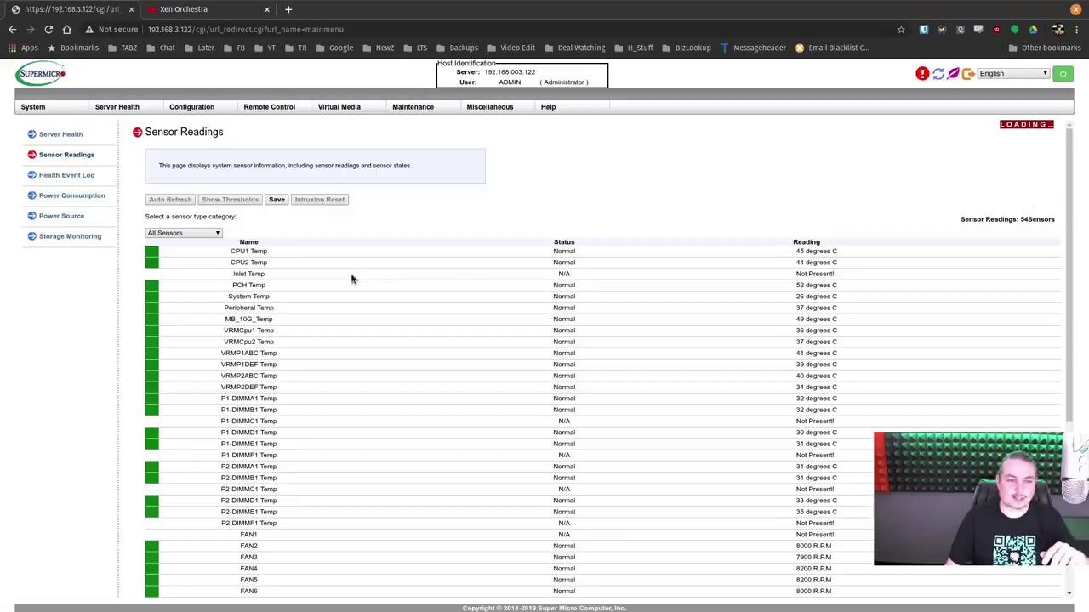
scroll(335, 469, "down", 3)
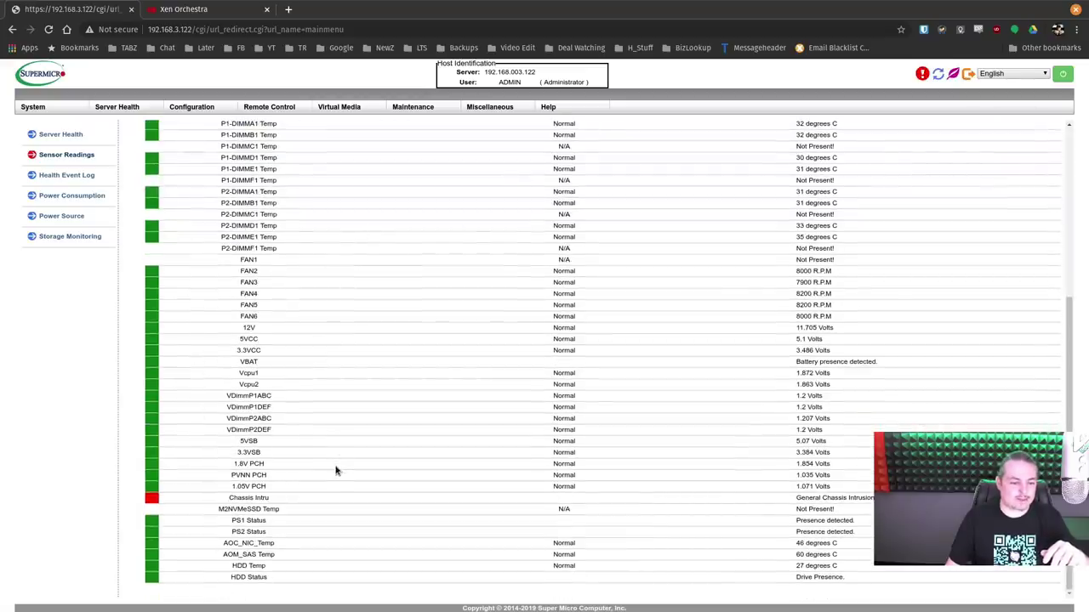
scroll(335, 470, "up", 4)
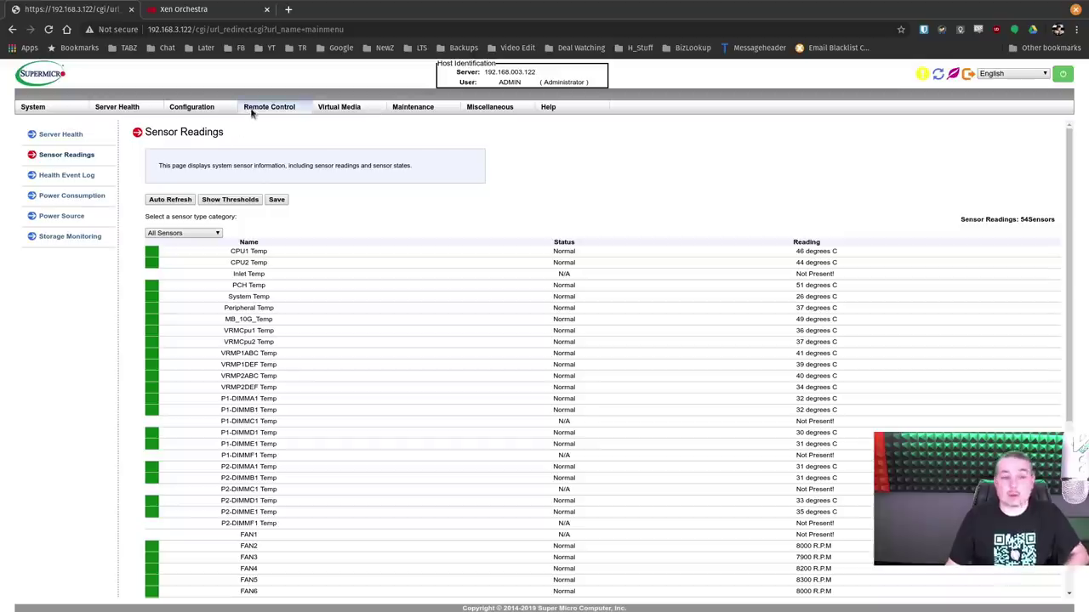
- Check the Health Event Log, then view Power Consumption: 207 W now, 321 W peak, 29 W low
mouse_move(244, 112)
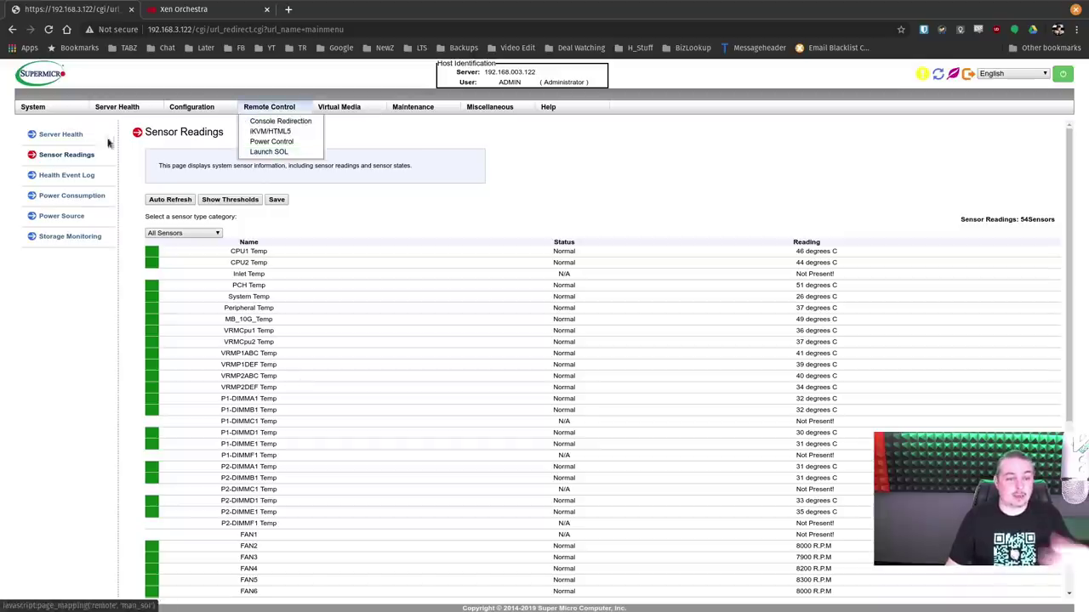
mouse_move(126, 106)
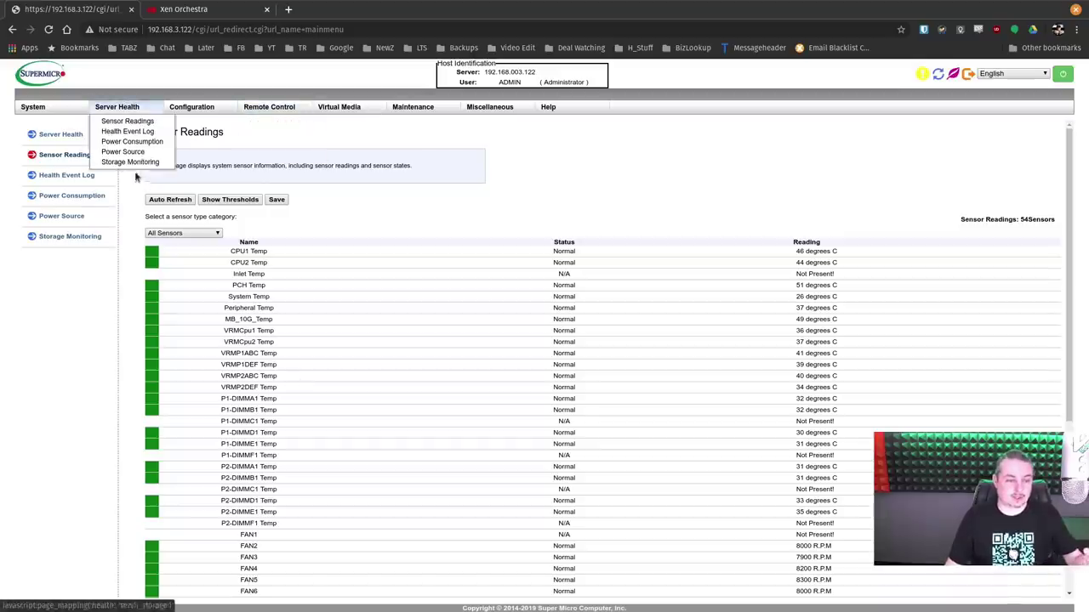
left_click(87, 178)
left_click(87, 196)
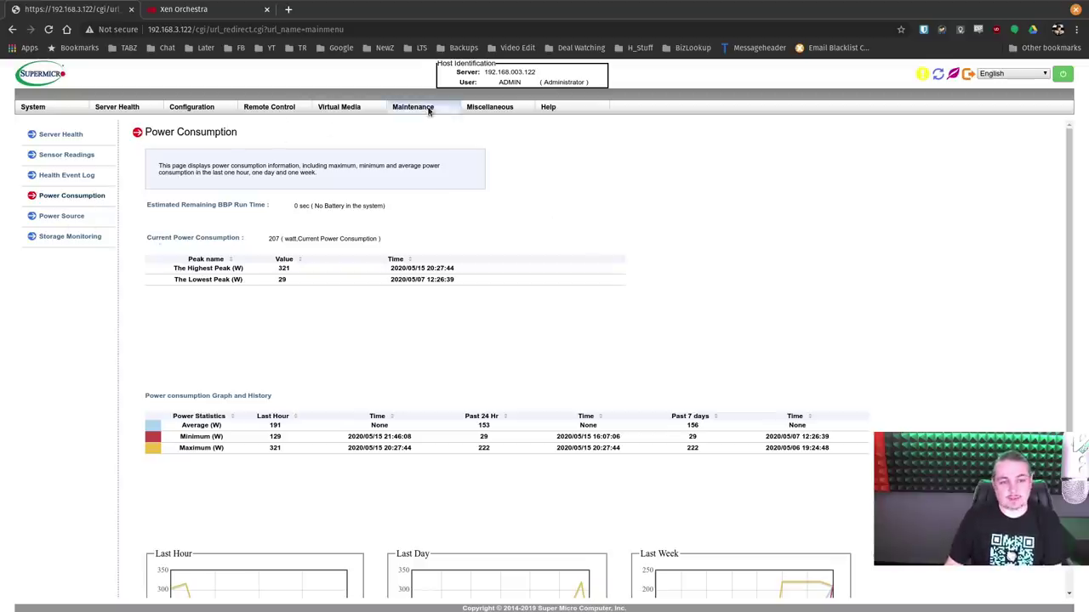
mouse_move(432, 109)
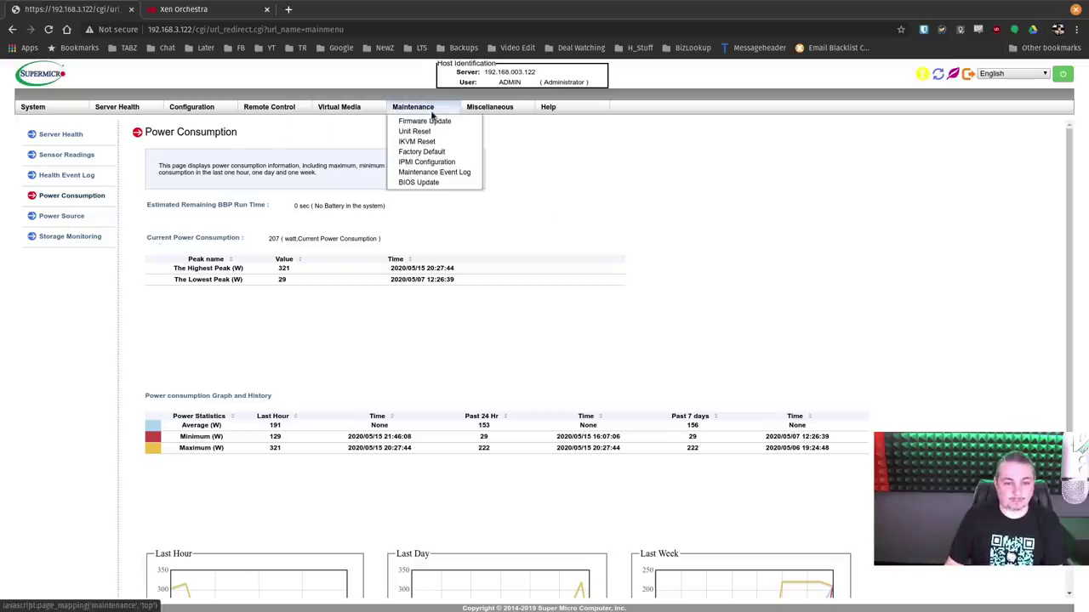
- Review the Maintenance > IPMI Configuration backup/restore page, then go to BIOS Update
left_click(433, 164)
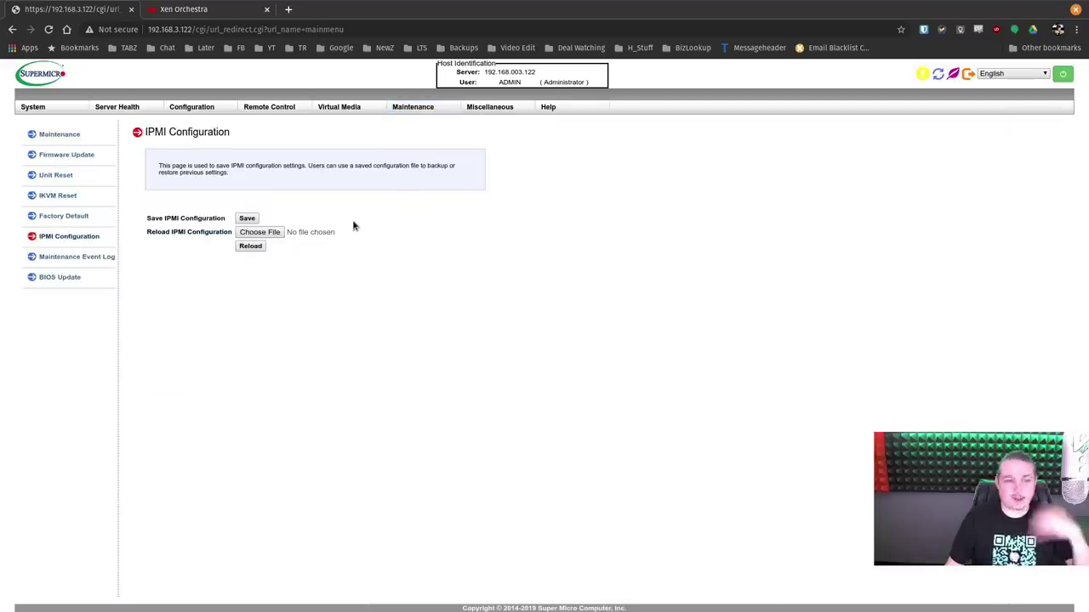
left_click(60, 278)
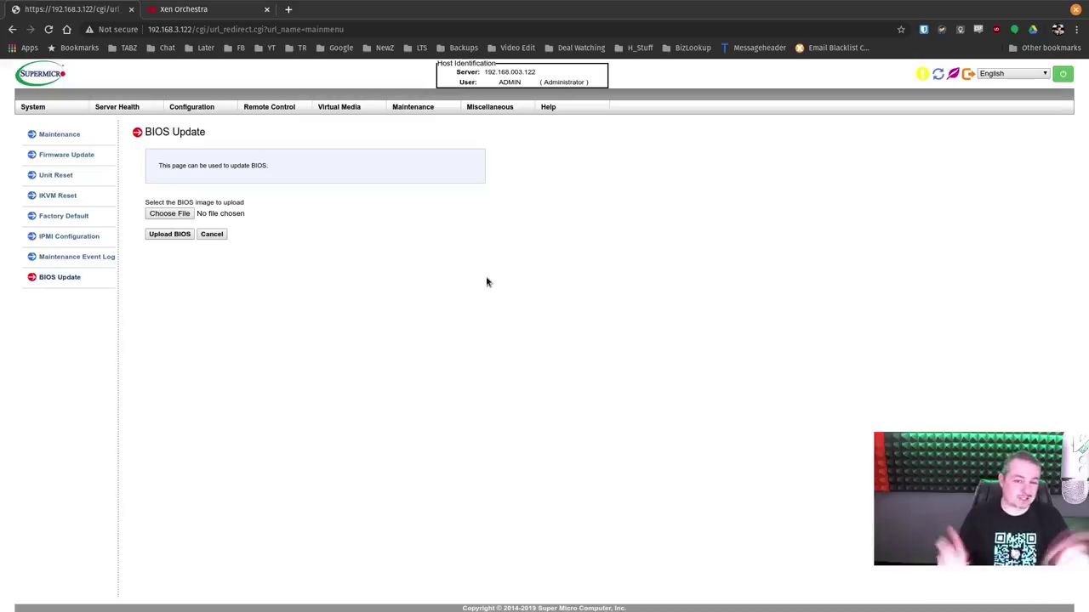
- Browse the Configuration overview, Active Directory, RADIUS, Network and Dynamic DNS settings pages
left_click(196, 108)
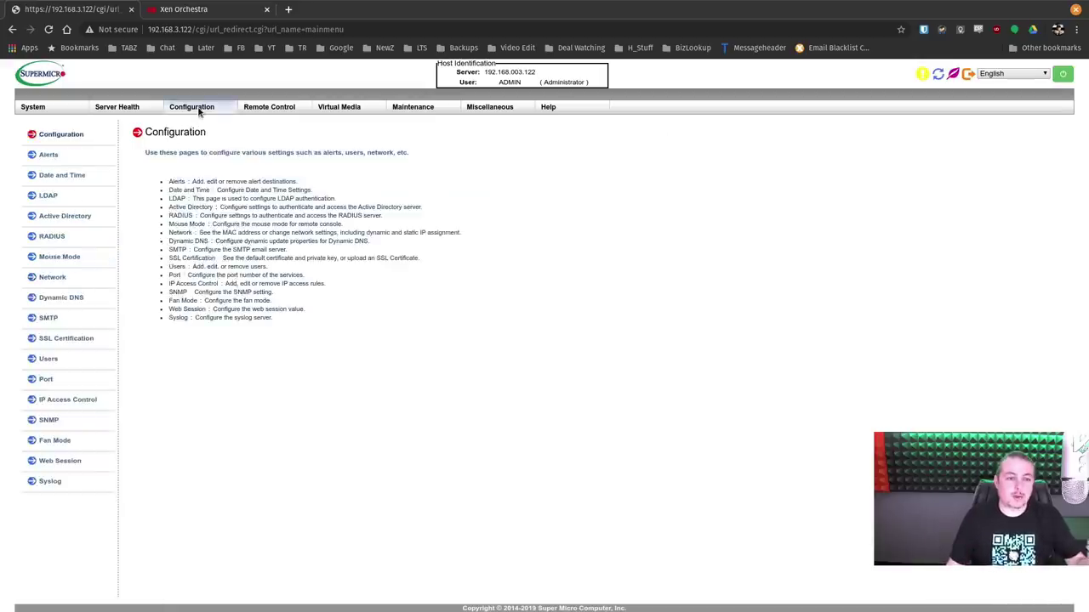
mouse_move(198, 111)
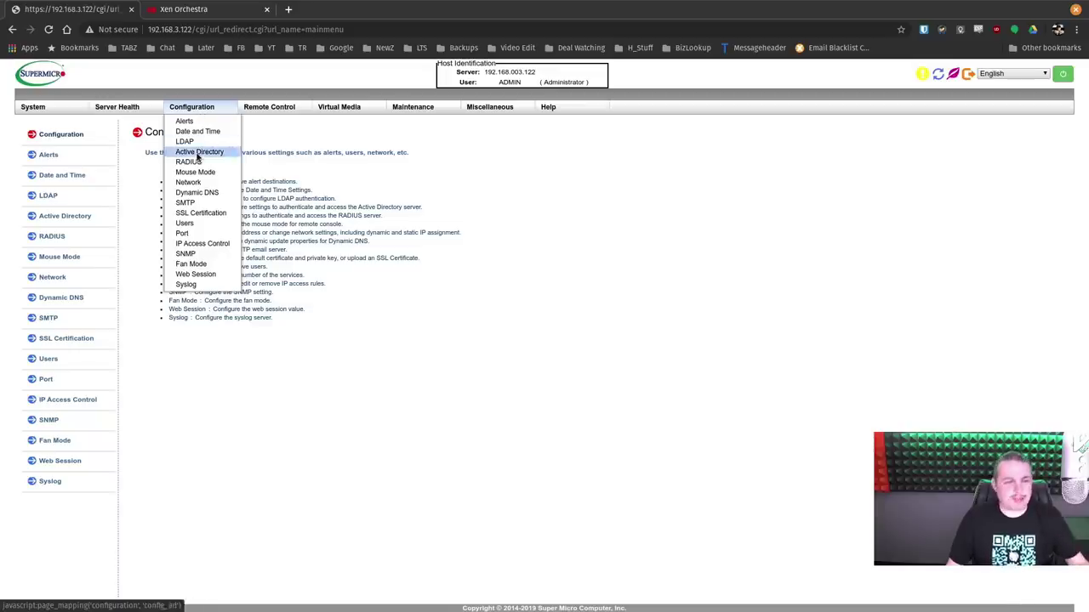
left_click(59, 216)
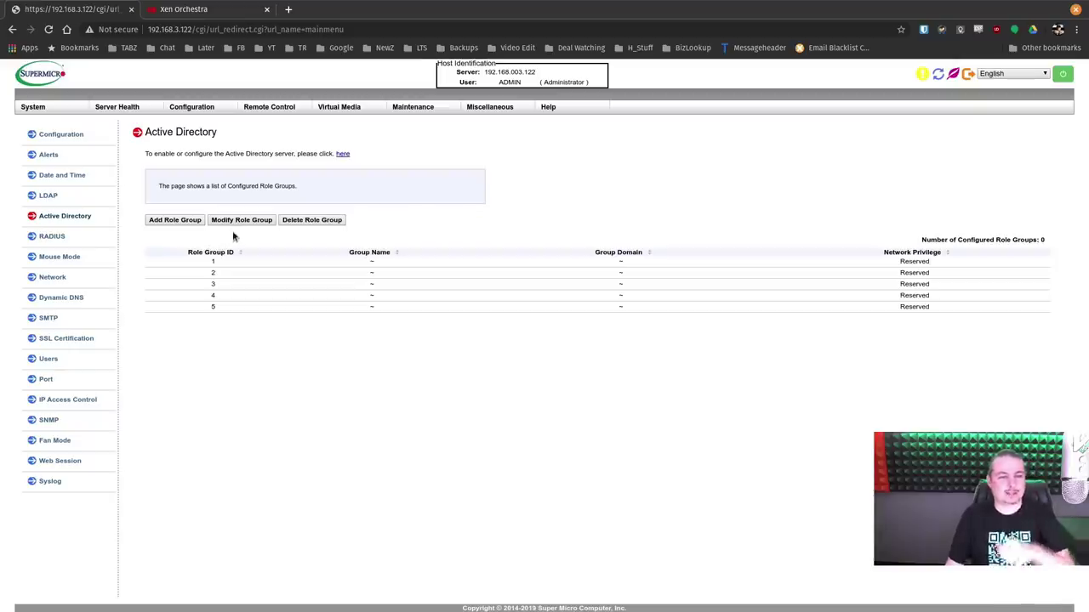
left_click(53, 236)
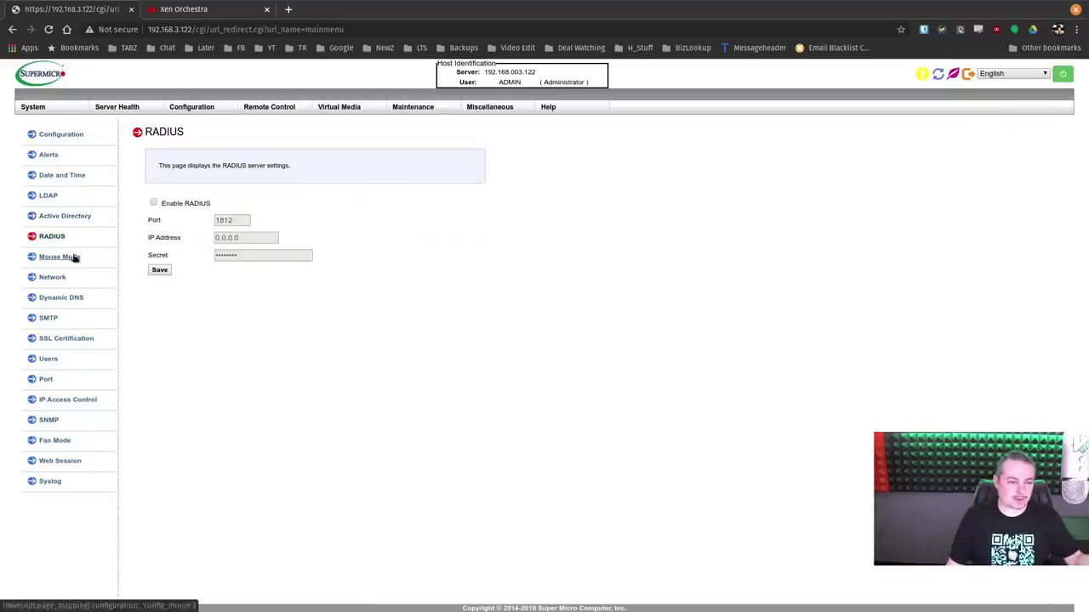
left_click(60, 277)
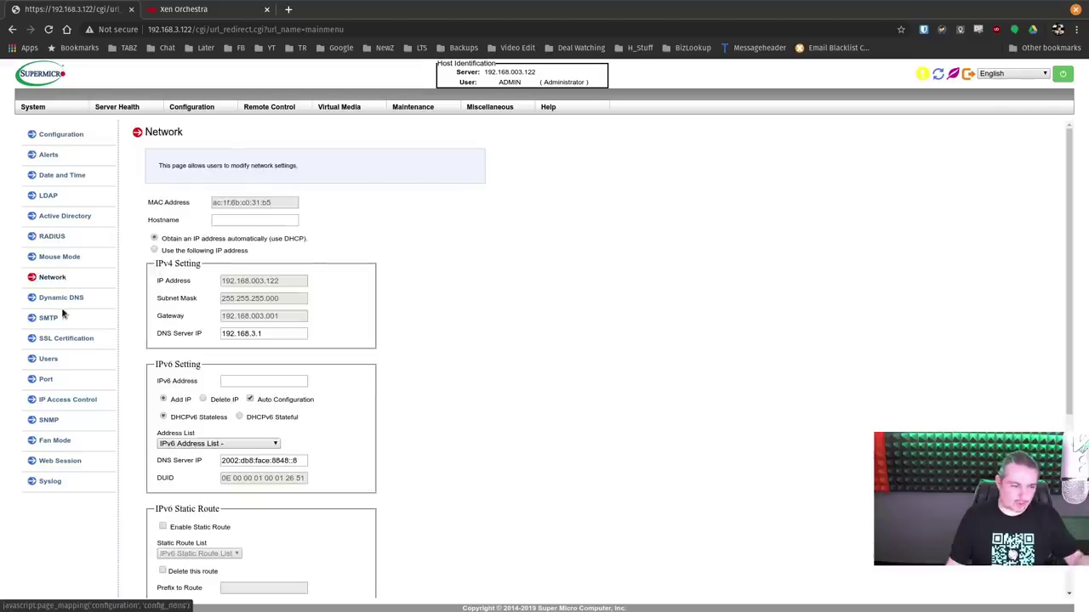
left_click(68, 299)
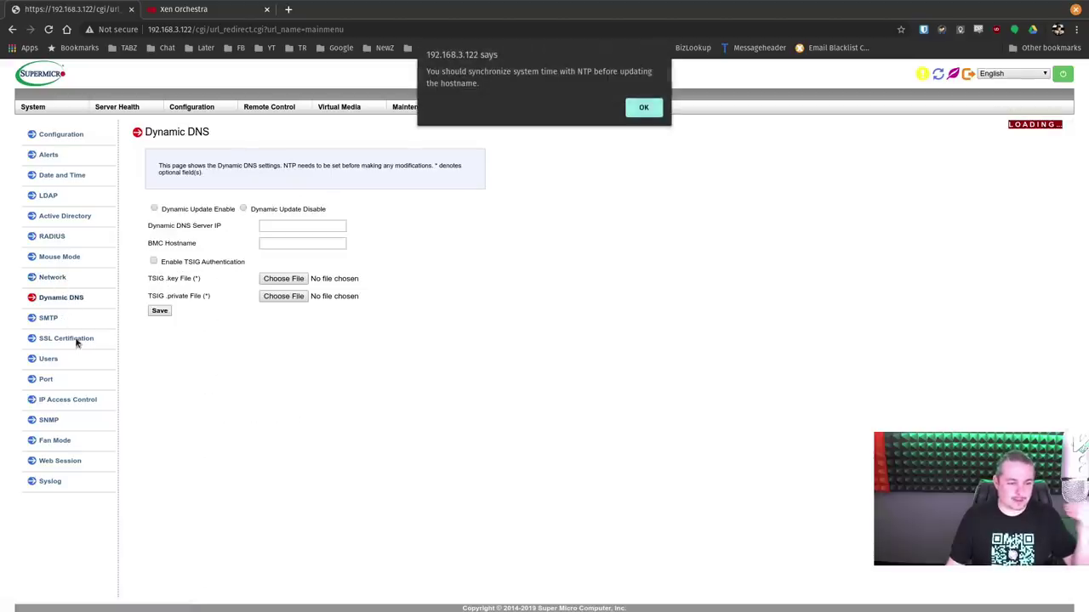
- Dismiss the NTP warning, then review the SMTP, SNMP, Fan Mode and Syslog settings
left_click(642, 109)
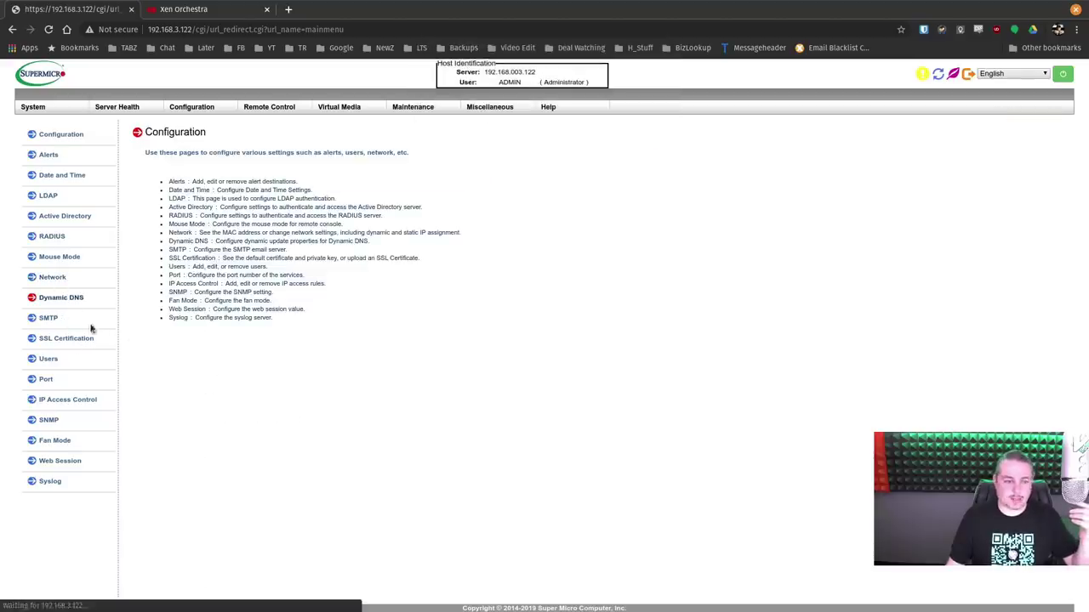
left_click(50, 318)
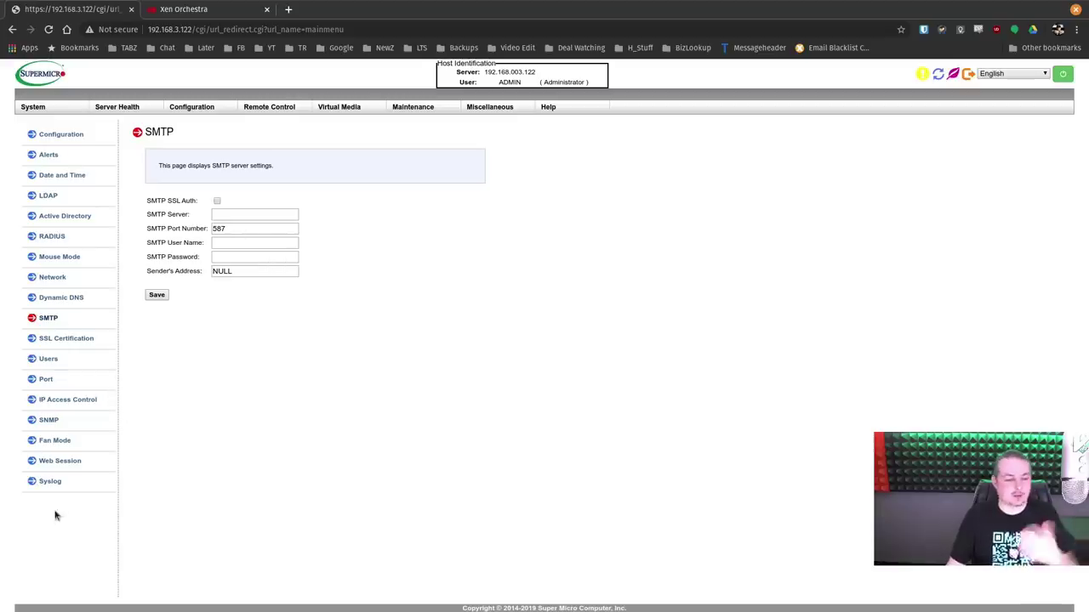
left_click(46, 420)
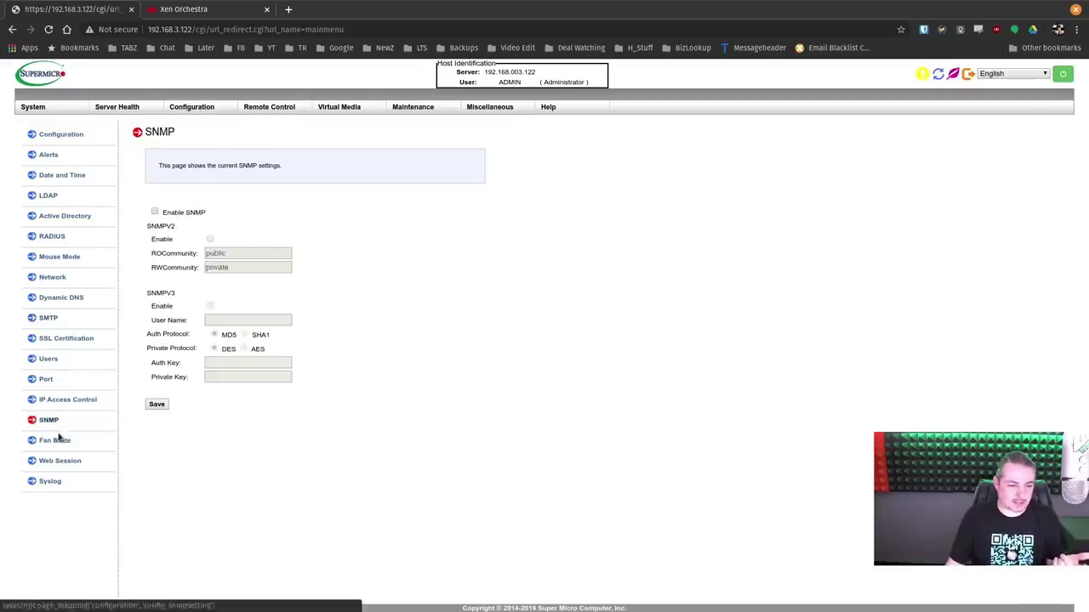
left_click(55, 441)
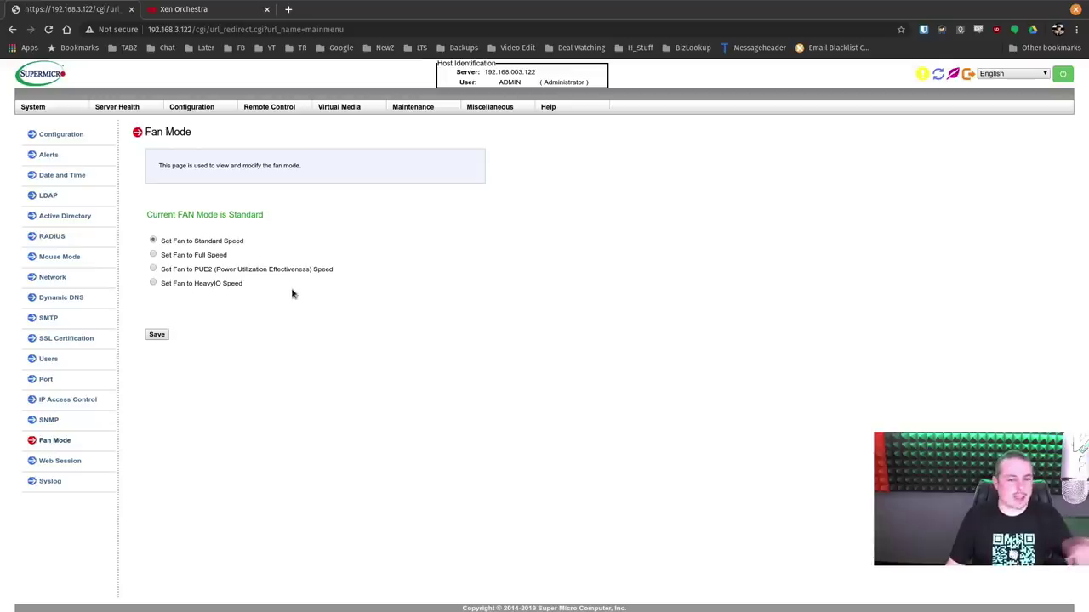
left_click(50, 483)
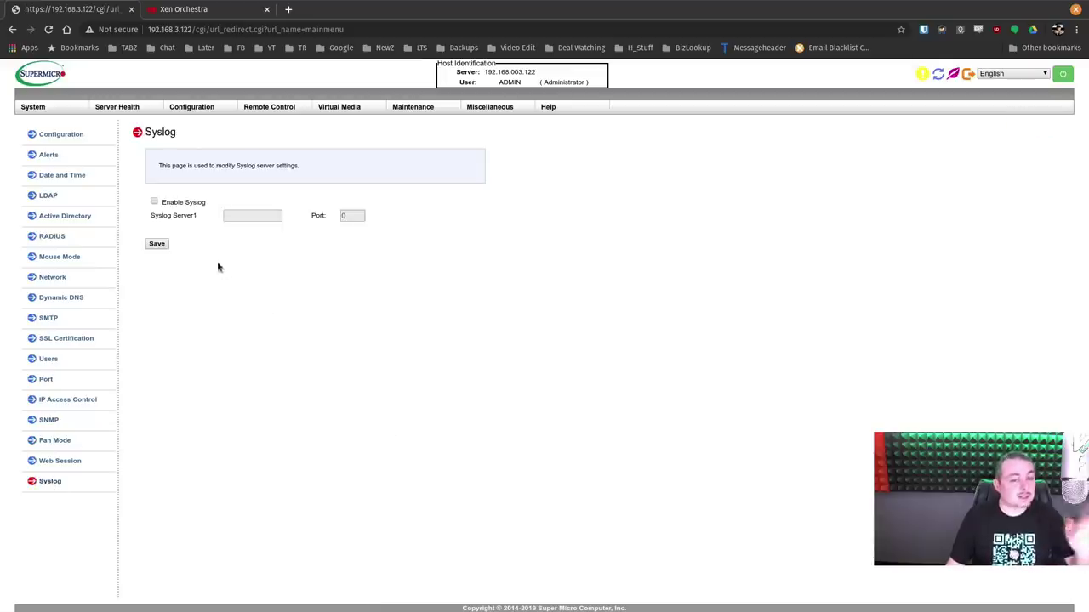
- Tick Enable Syslog, then switch to the Xen Orchestra browser tab
left_click(153, 202)
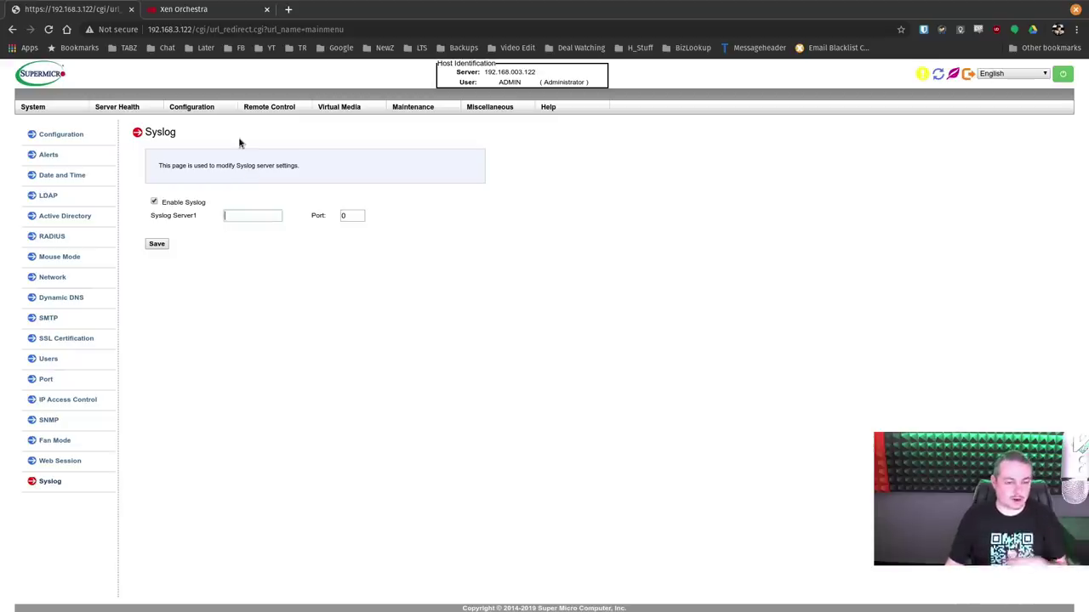
left_click(222, 10)
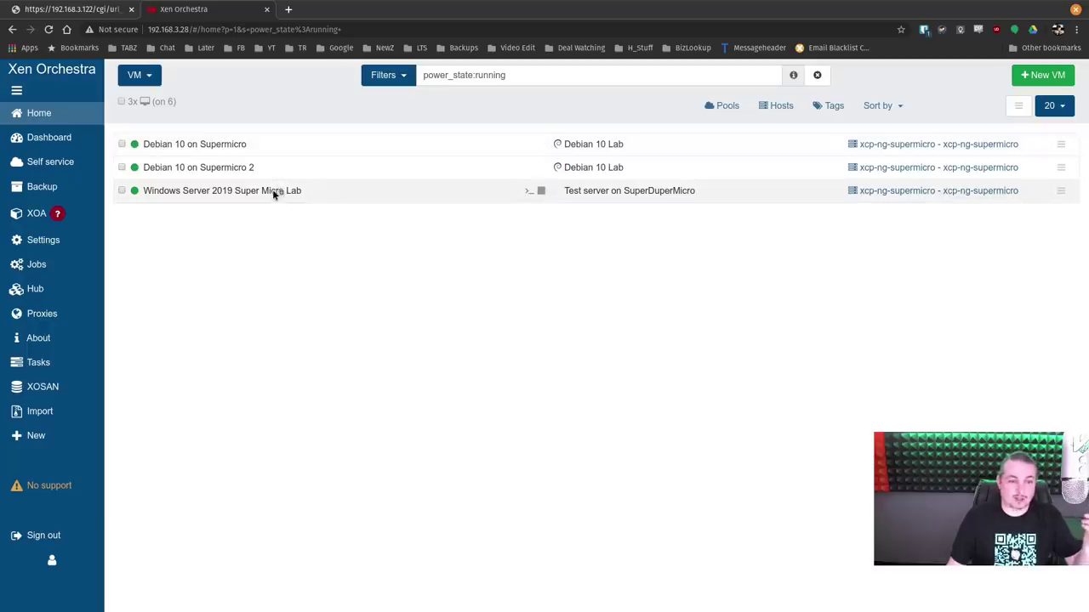
- Glance at the Windows Server 2019 VM, then expand the running-VM list to show vCPUs, memory, disk and IPs
left_click(237, 192)
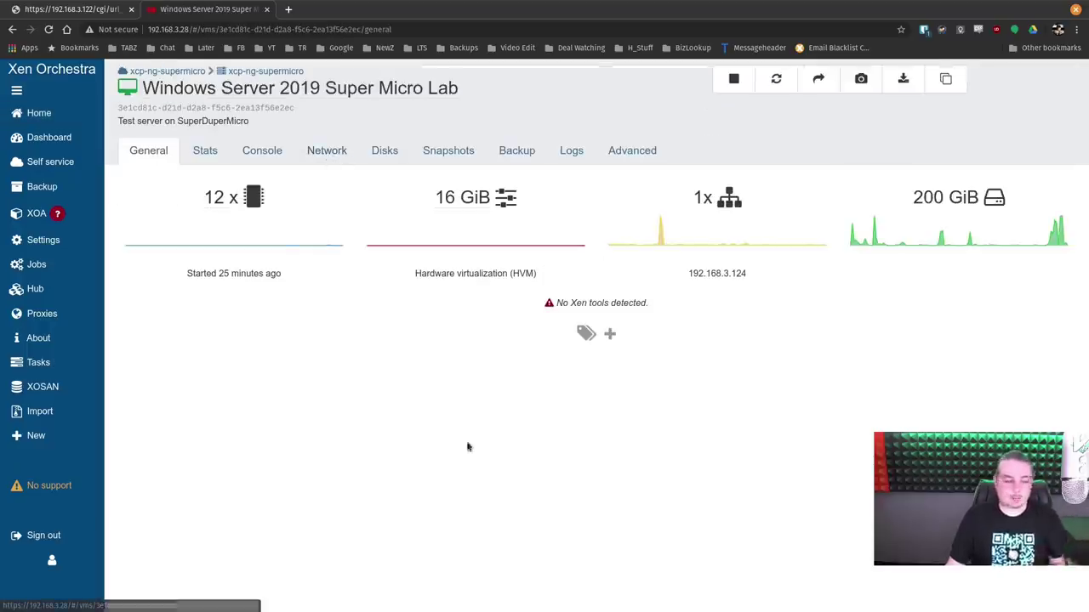
key("alt+Tab")
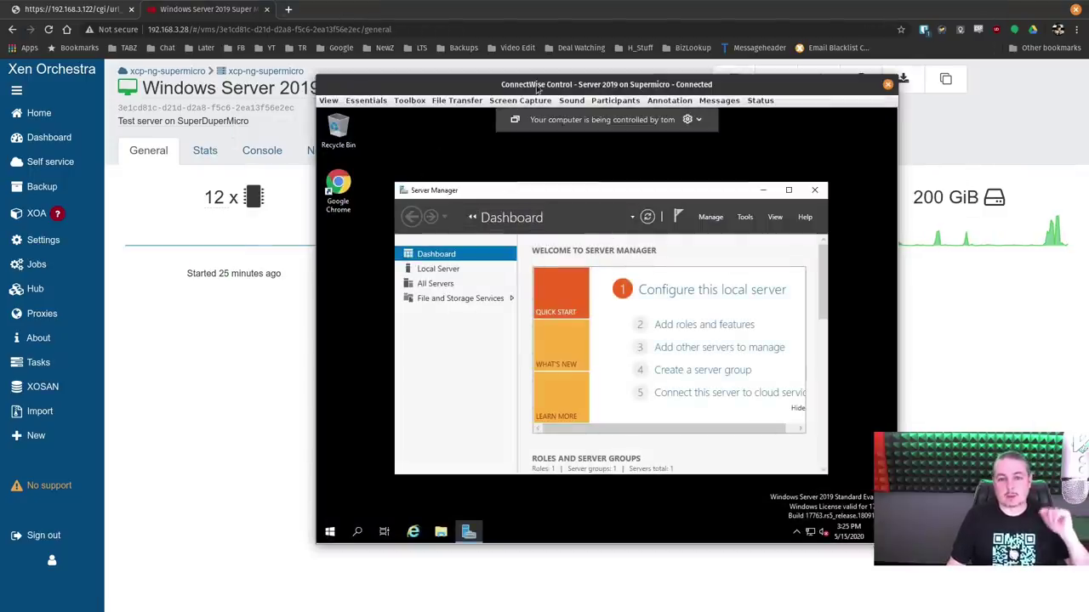
key("alt+Tab")
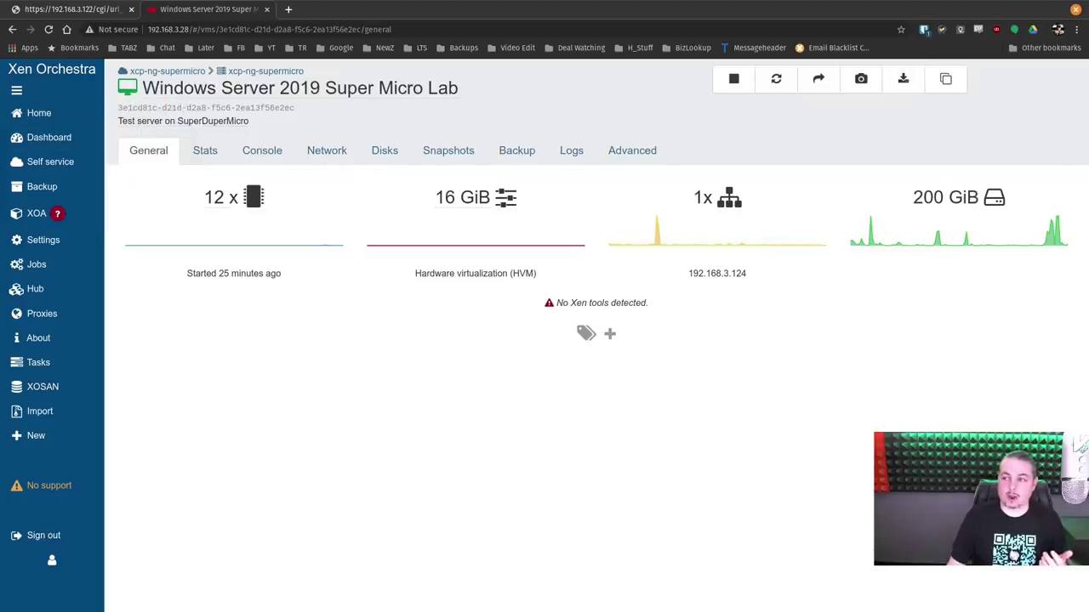
left_click(38, 112)
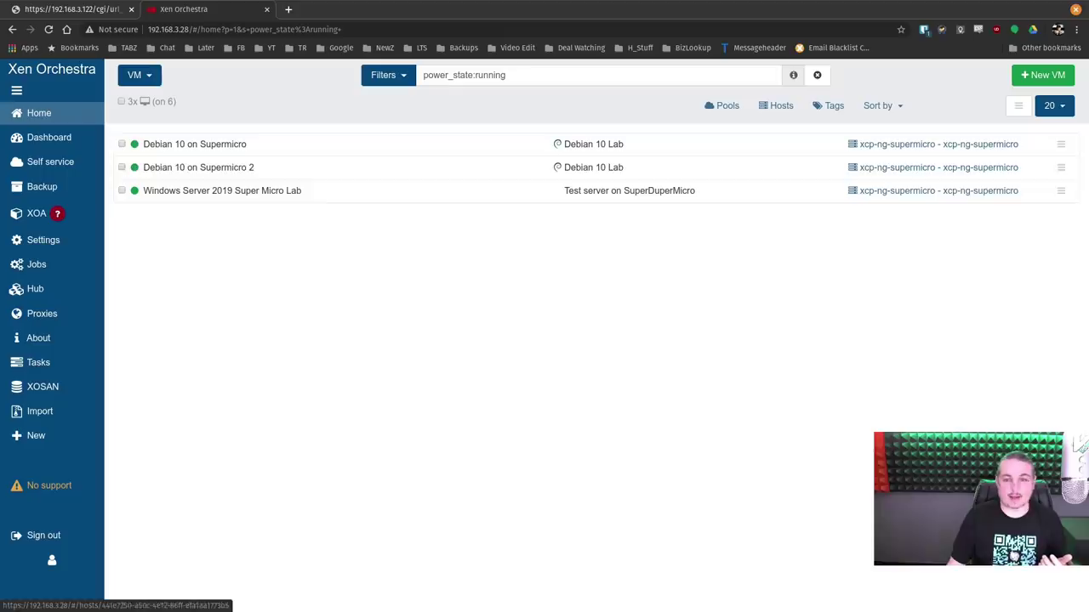
left_click(1018, 106)
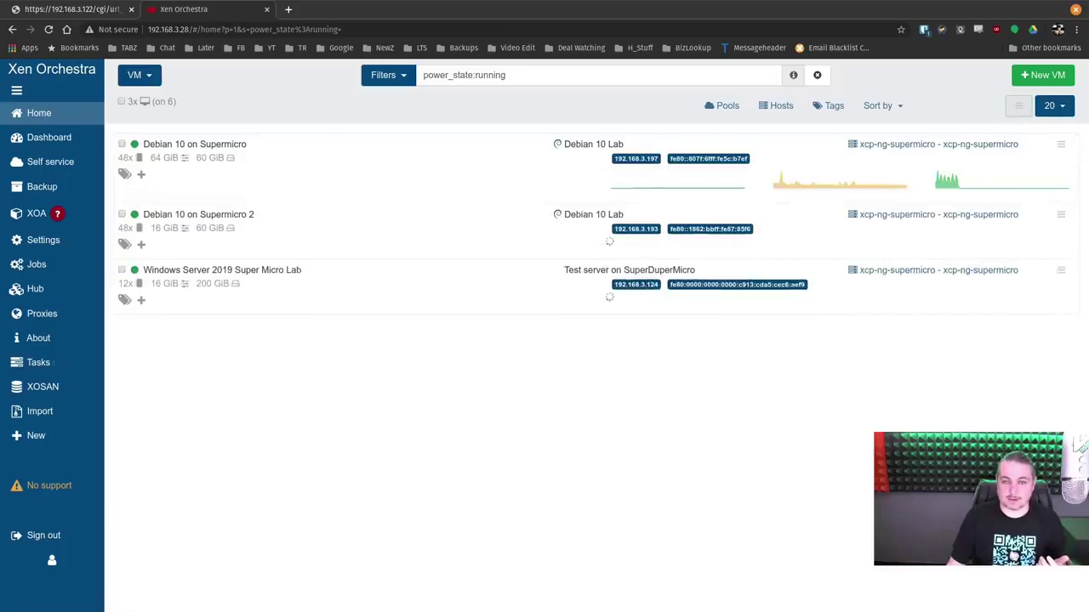
- In the SSH terminal, clear the prompt and run ./Run_FIO.sh
key("alt+Tab")
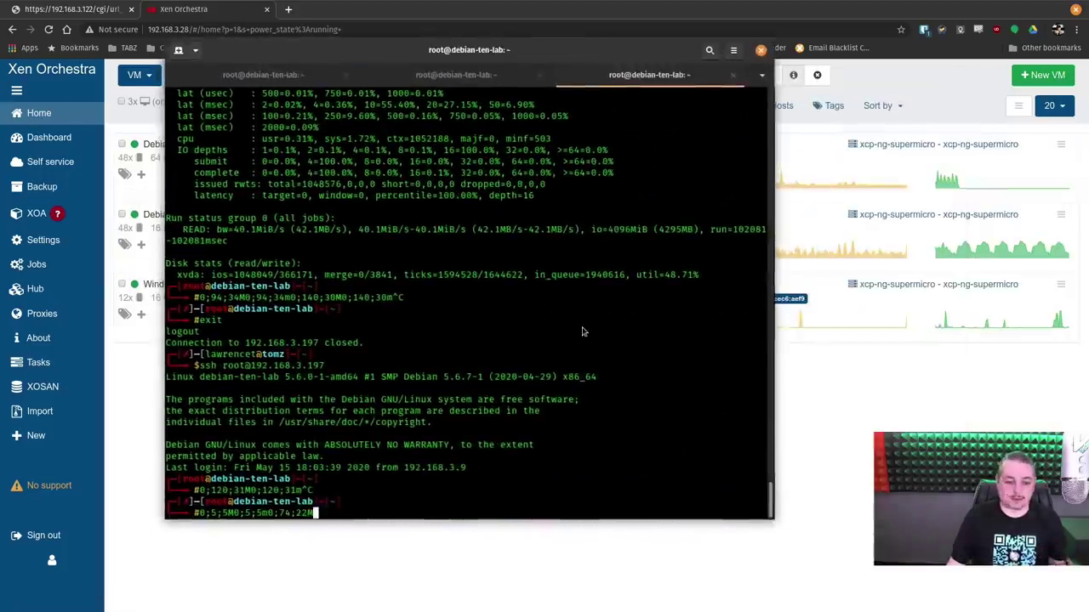
key("ctrl+c")
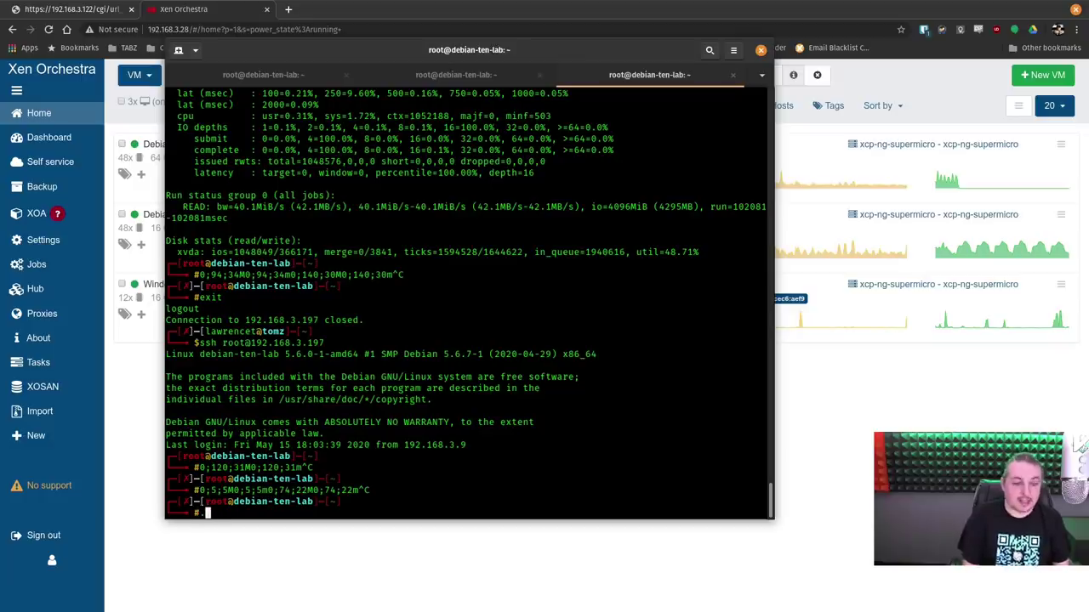
type("./Run_FIO.sh")
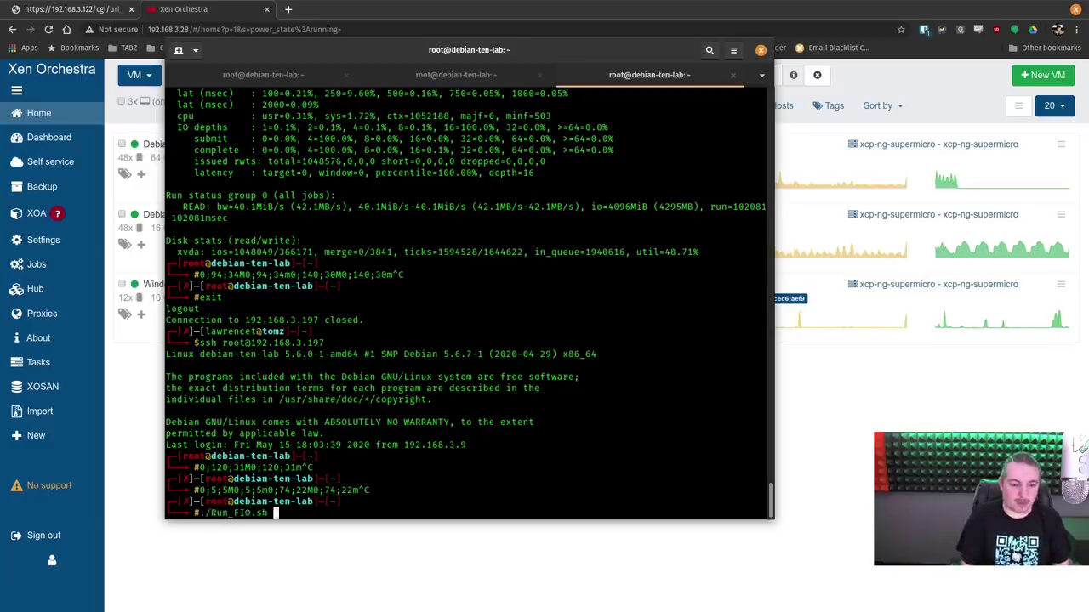
key("Return")
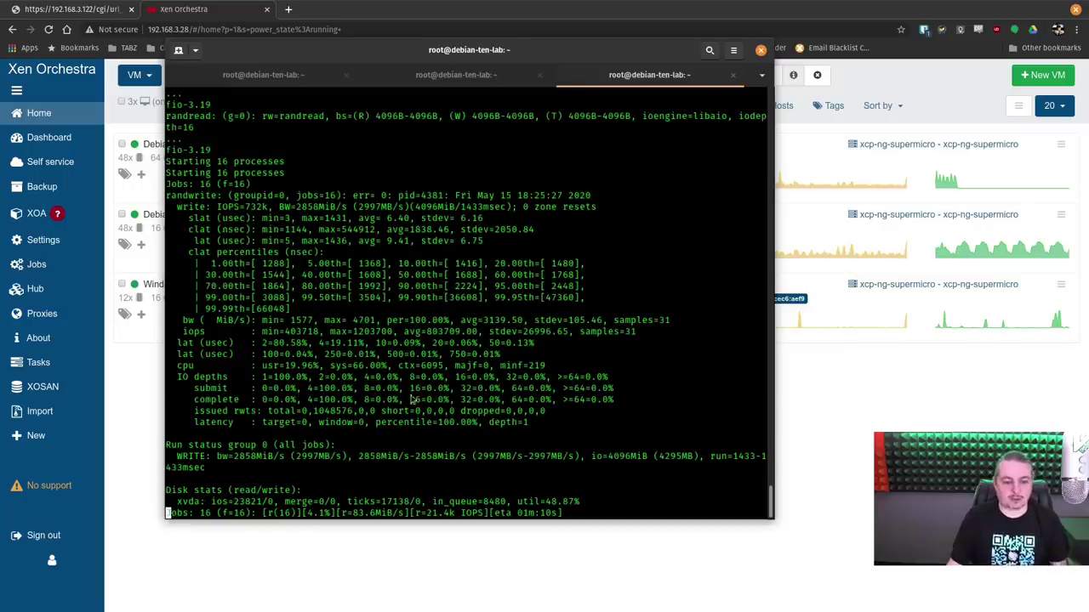
- Check the pgbench and IOzone terminal sessions, then return to the FIO output
left_click(413, 76)
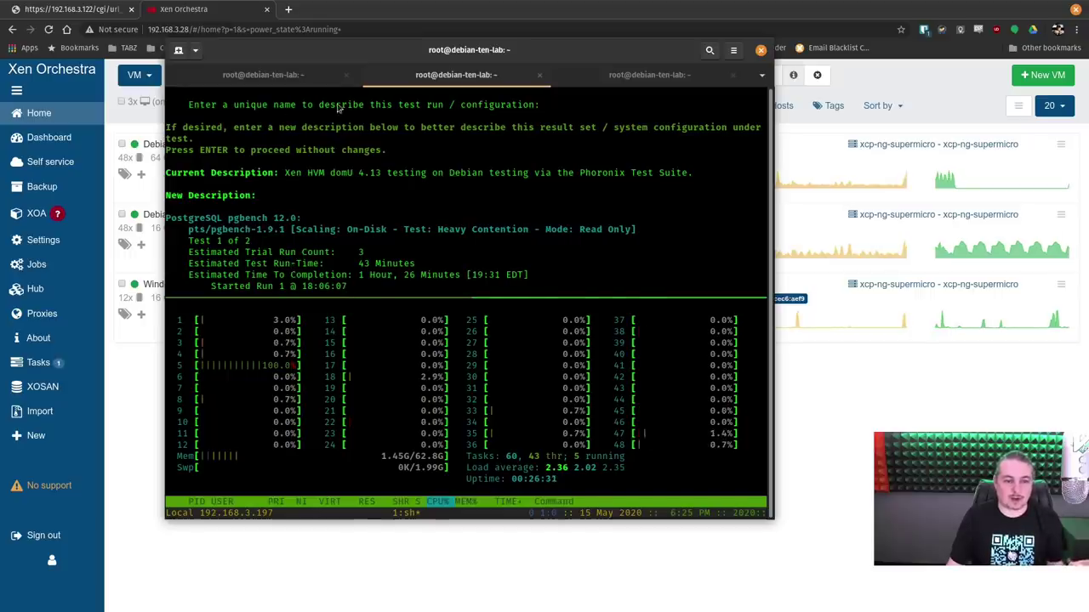
left_click(264, 75)
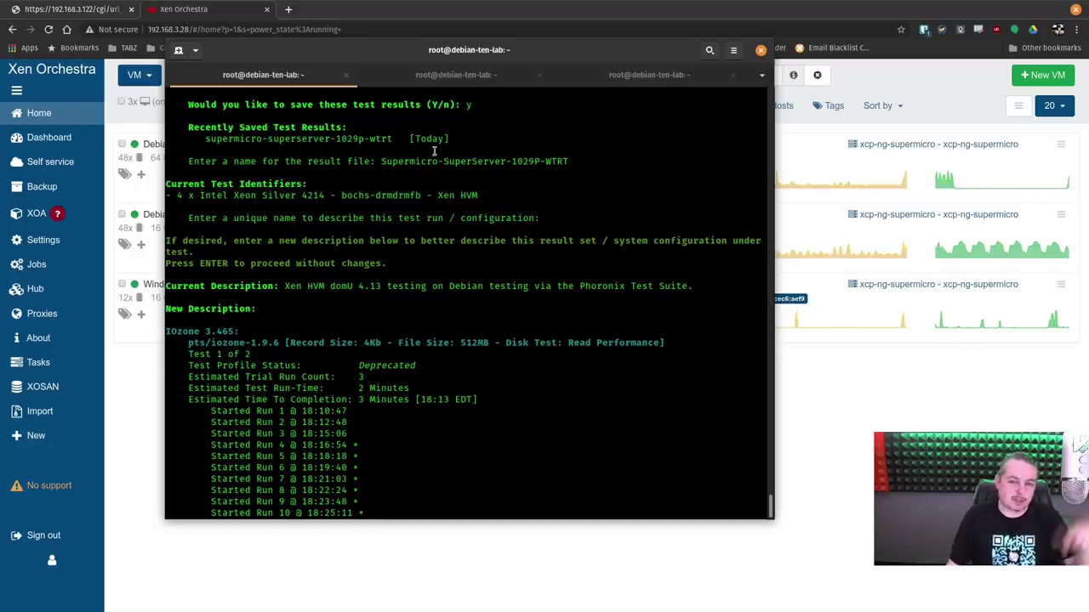
left_click(661, 74)
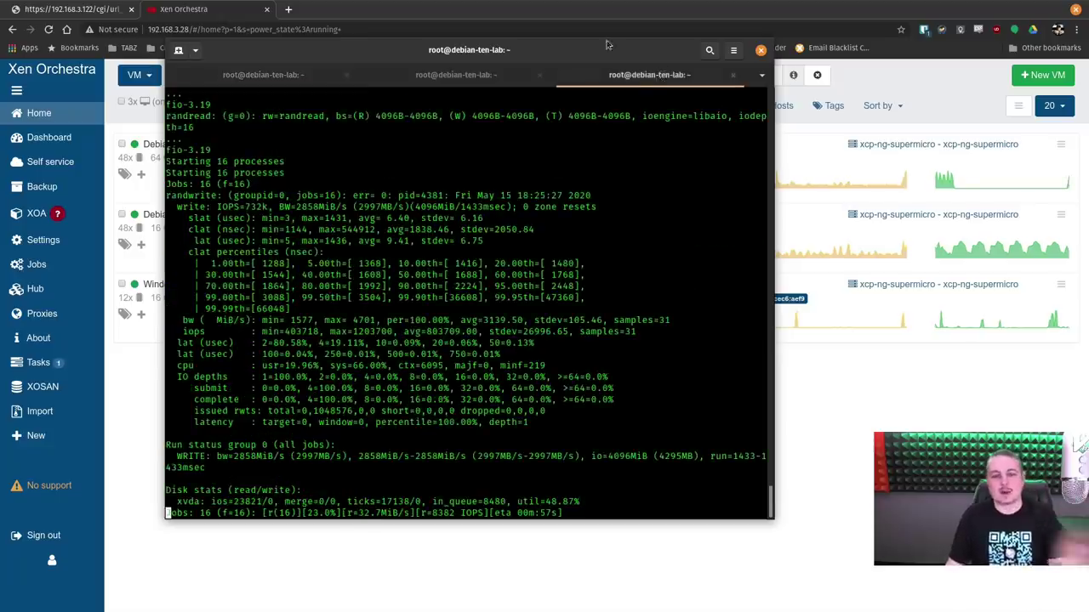
left_click_drag(599, 54, 1088, 62)
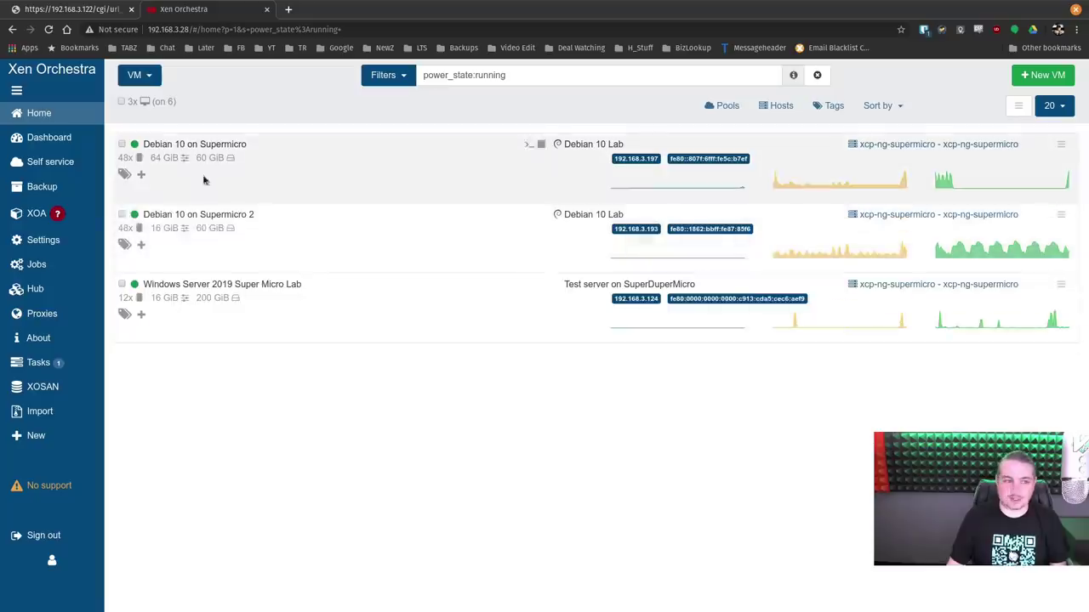
- Show the Local storage repository's IOPS, throughput, latency and IOwait charts, then raise the Windows session
left_click(138, 75)
left_click(153, 210)
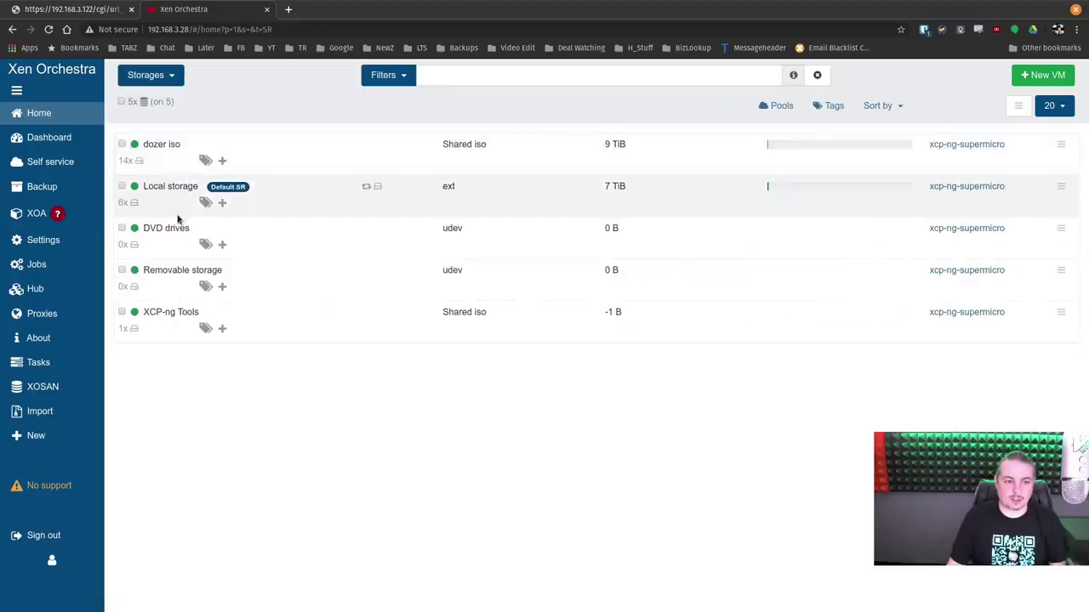
left_click(170, 188)
left_click(202, 139)
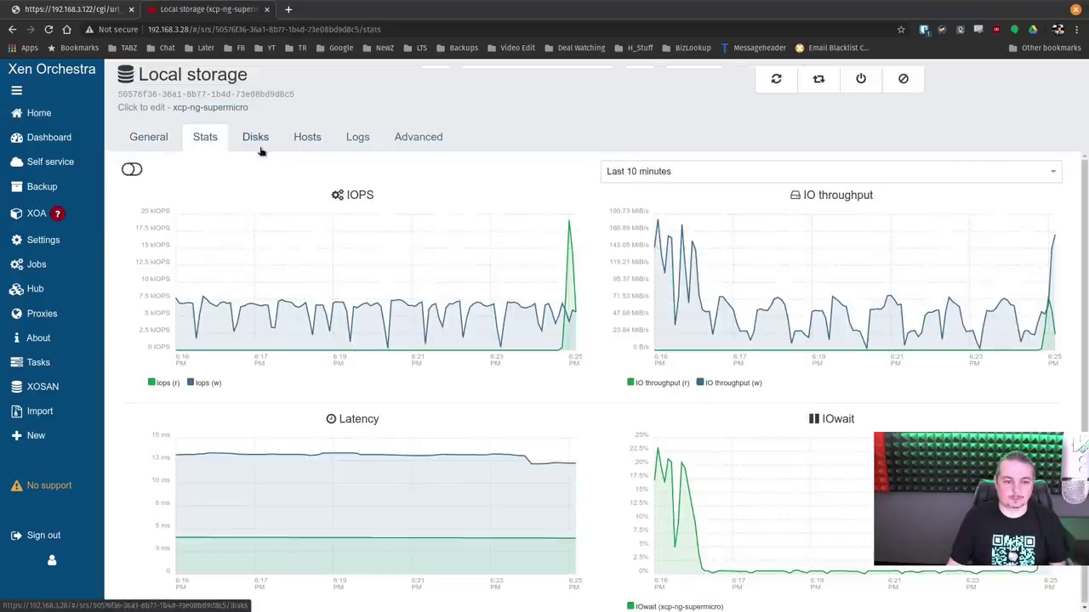
mouse_move(200, 304)
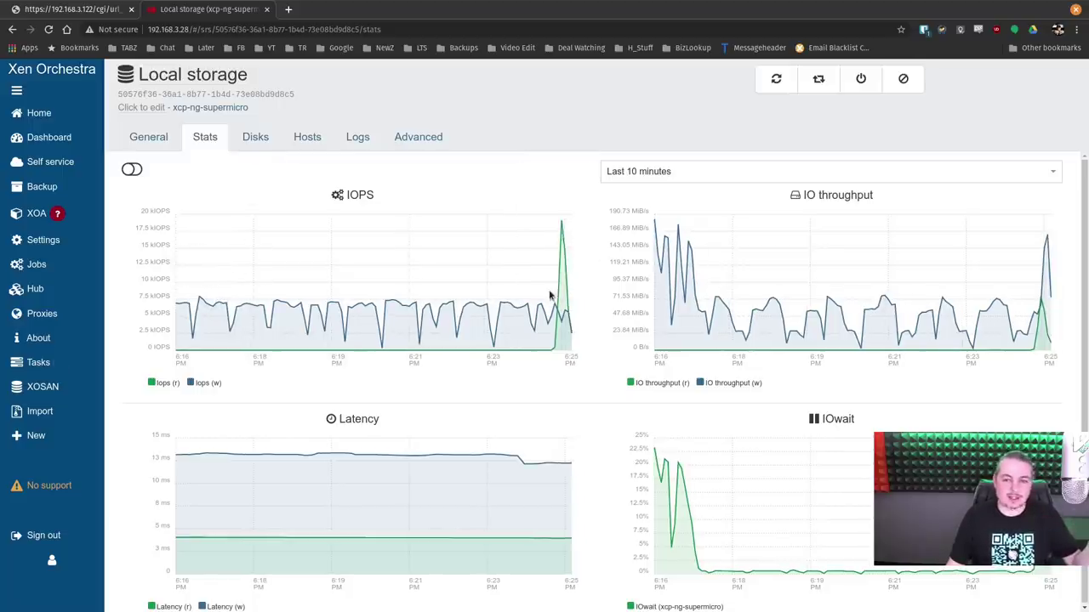
mouse_move(1077, 446)
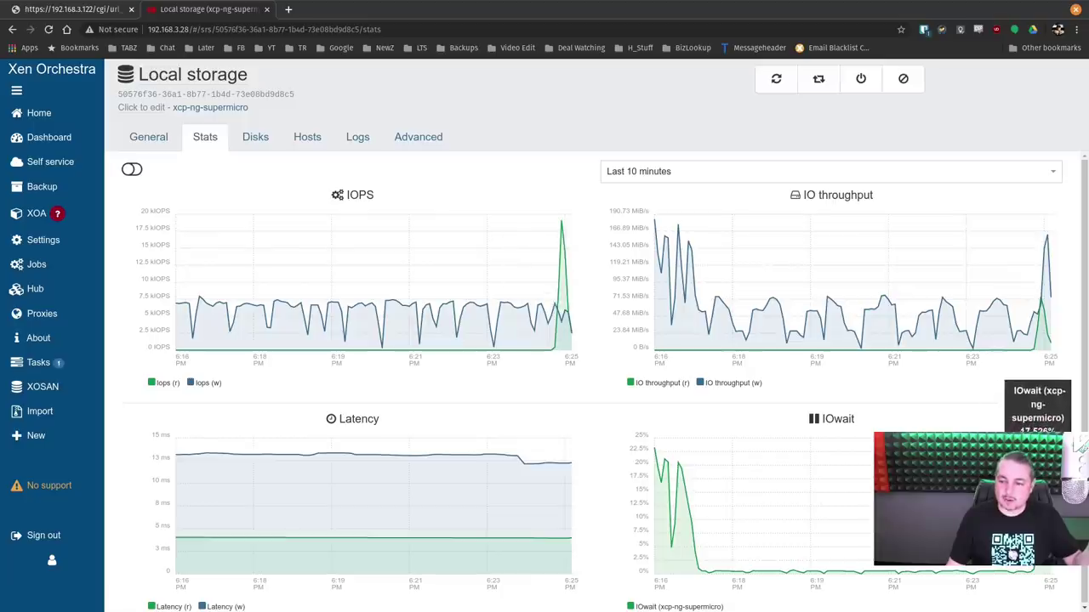
mouse_move(417, 310)
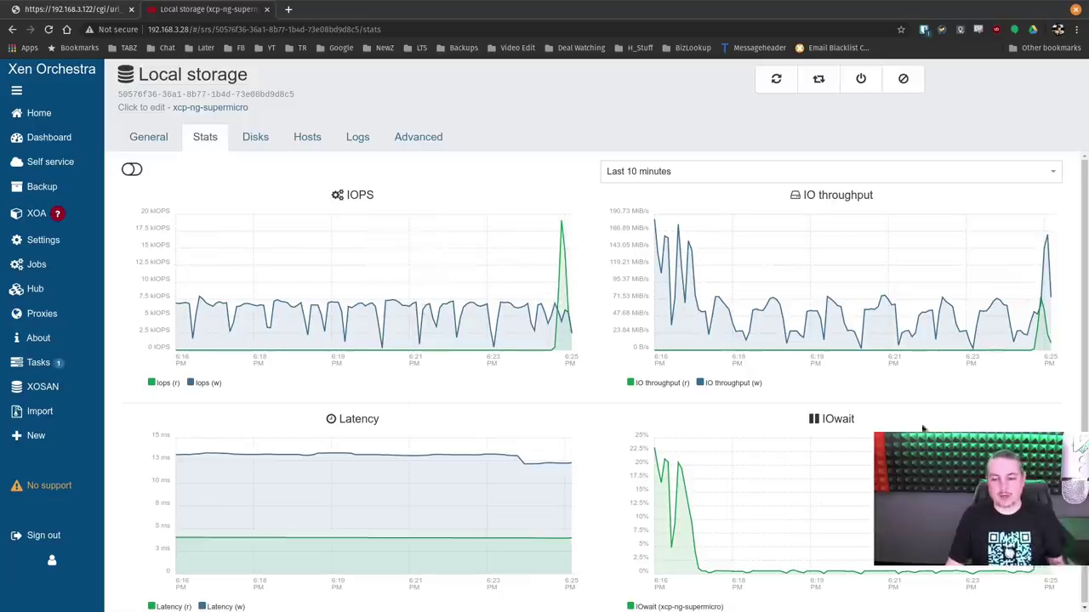
mouse_move(407, 455)
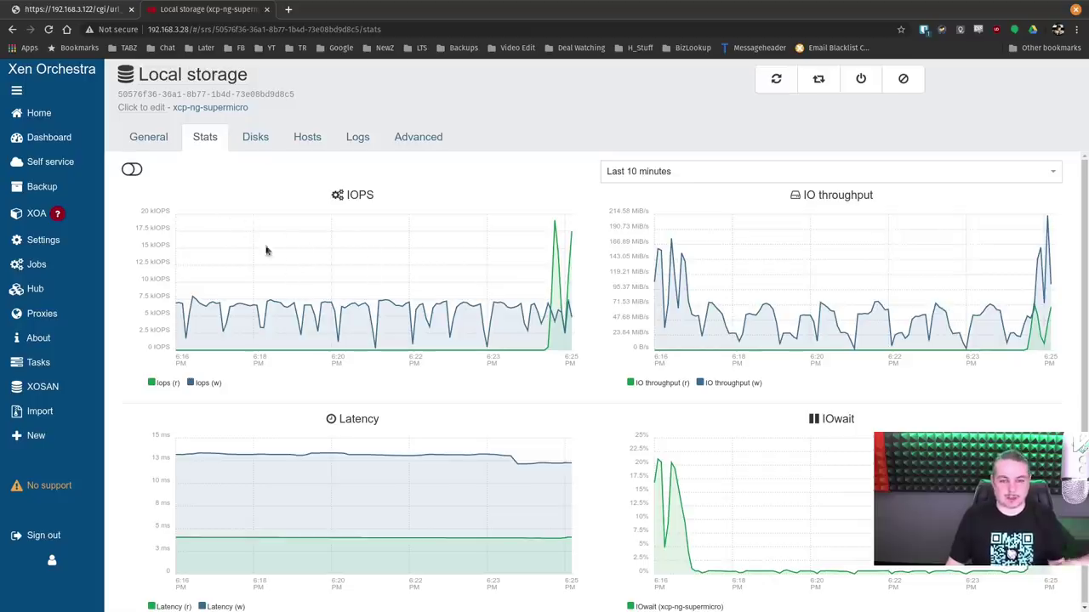
key("alt+Tab")
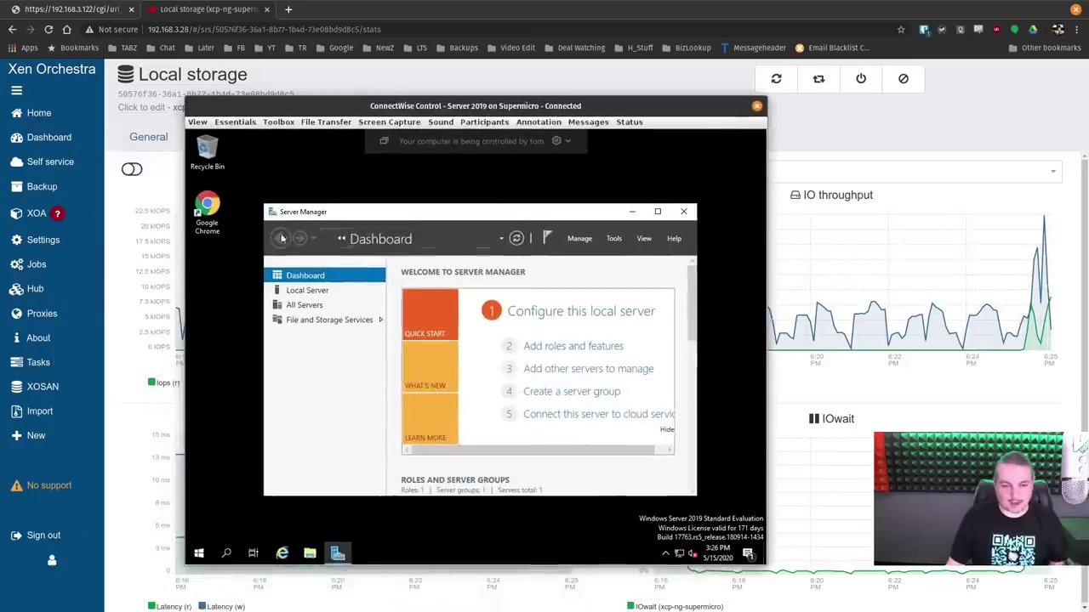
- In remote Chrome, search 'browser bench' and open JetStream 2 from BrowserBench.org
double_click(207, 209)
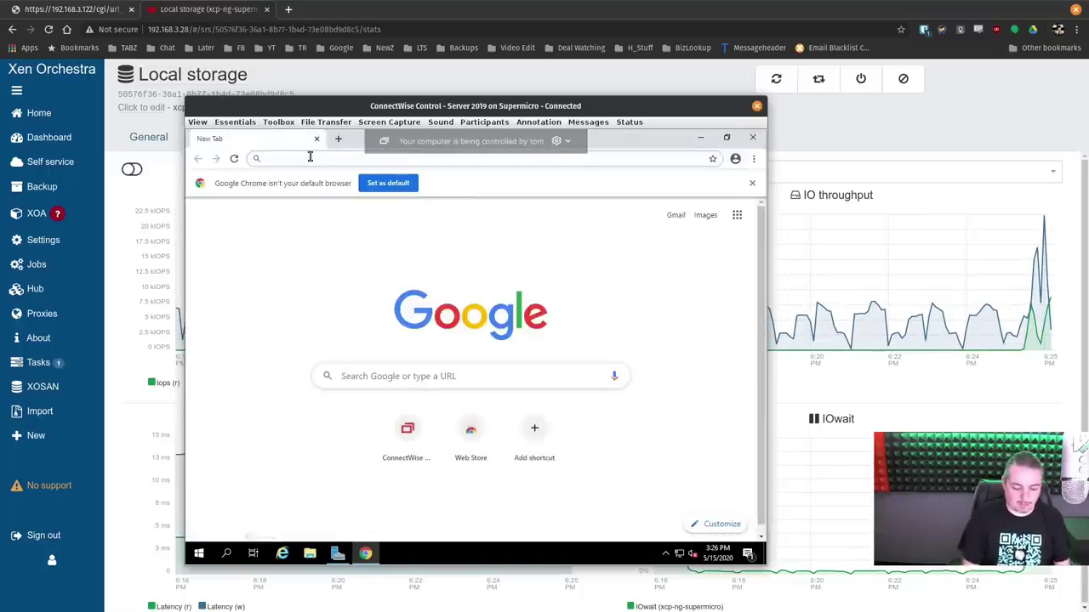
type("browser")
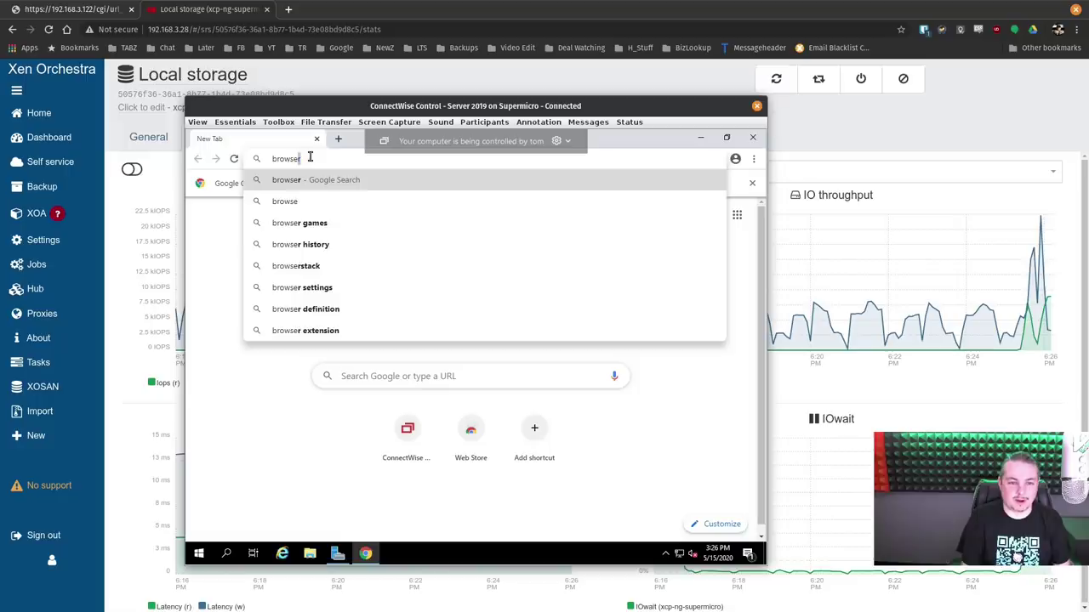
type(" bench")
key("Return")
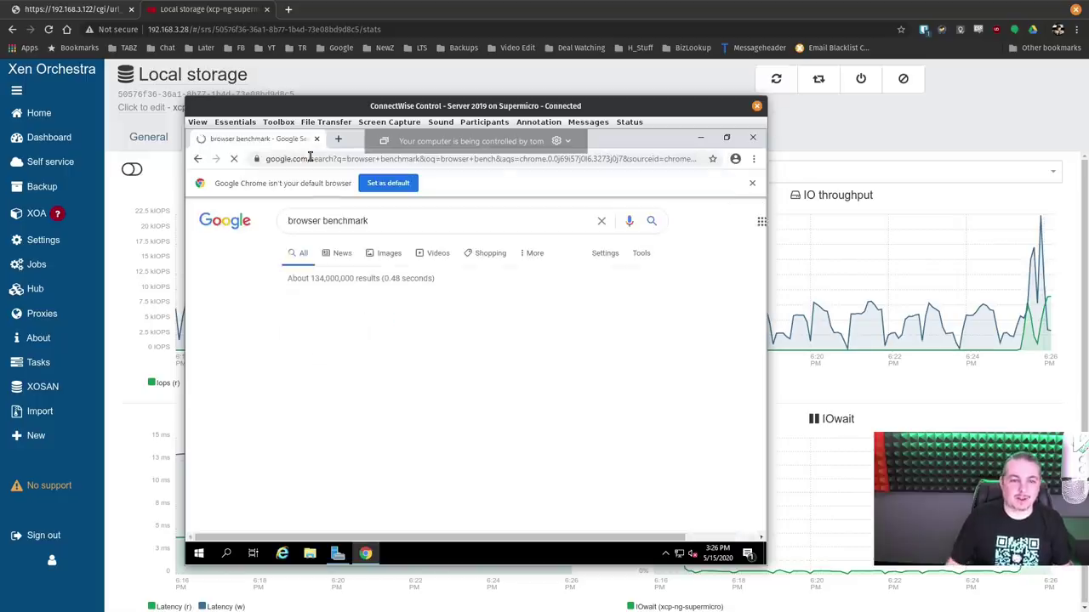
left_click(328, 332)
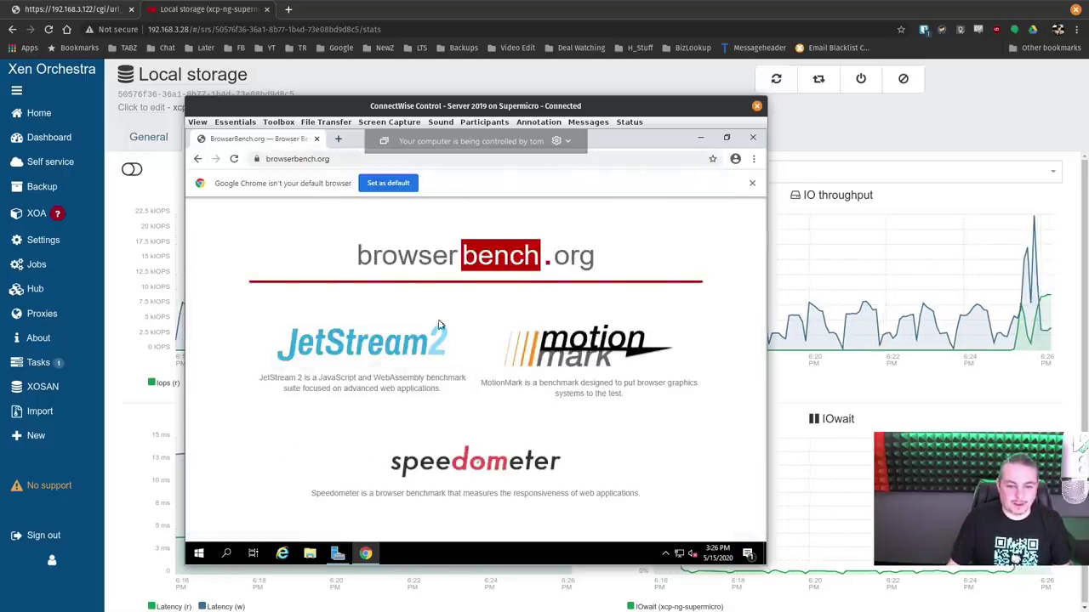
left_click(410, 375)
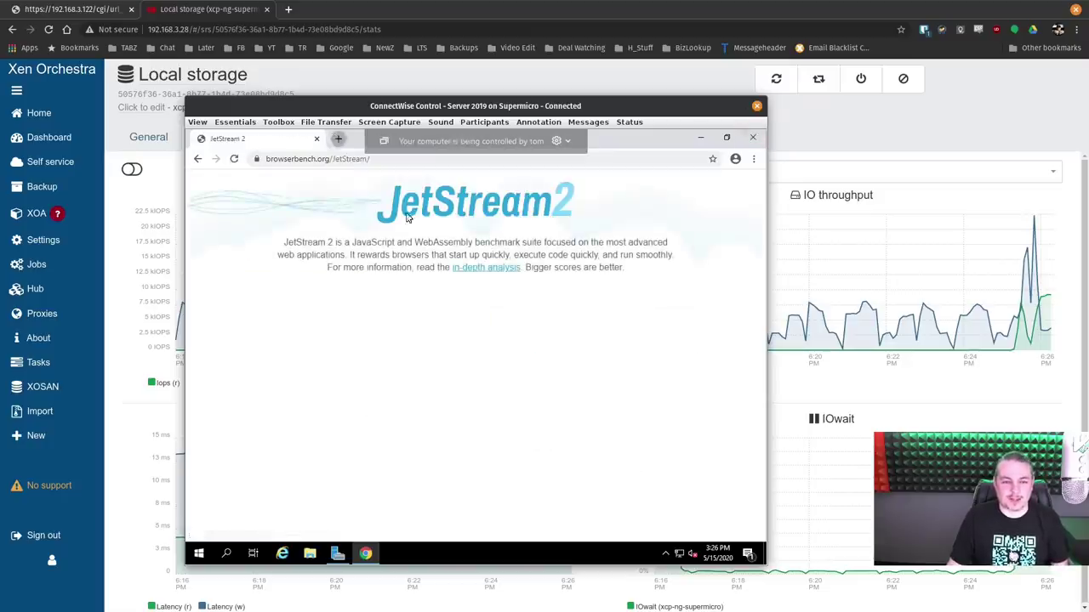
left_click(336, 138)
left_click(198, 553)
- In Server Manager, start Add Roles and Features and advance with defaults to the roles page
left_click(338, 554)
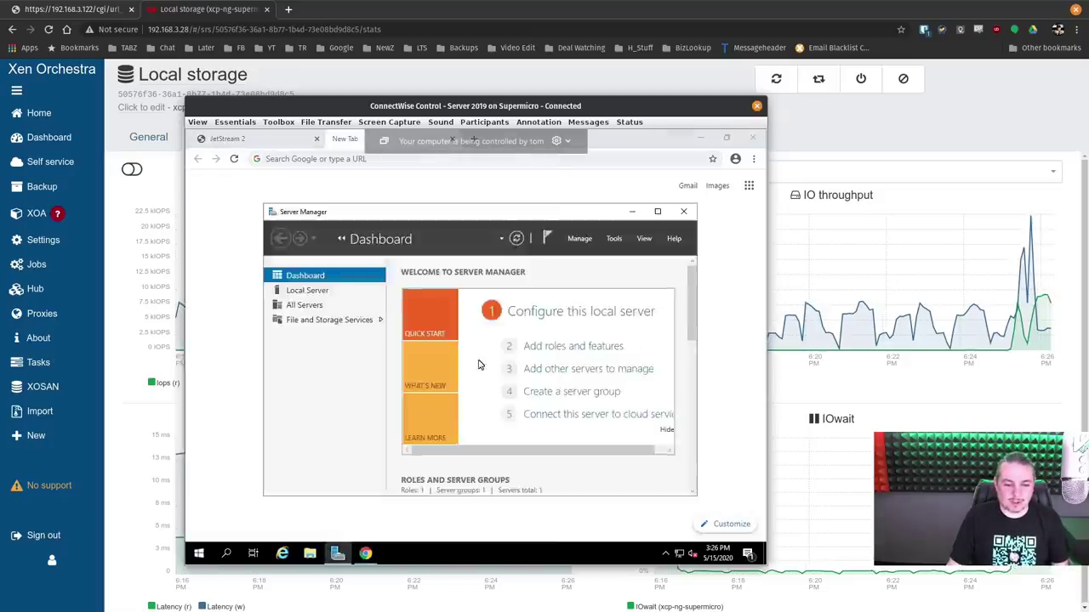
left_click(534, 347)
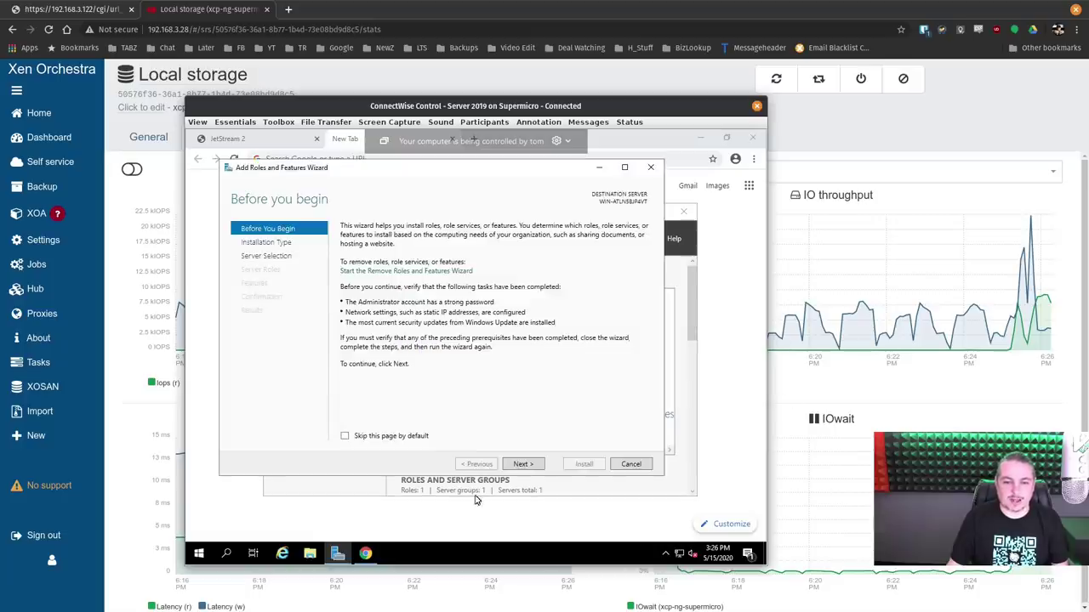
left_click(523, 466)
left_click(525, 467)
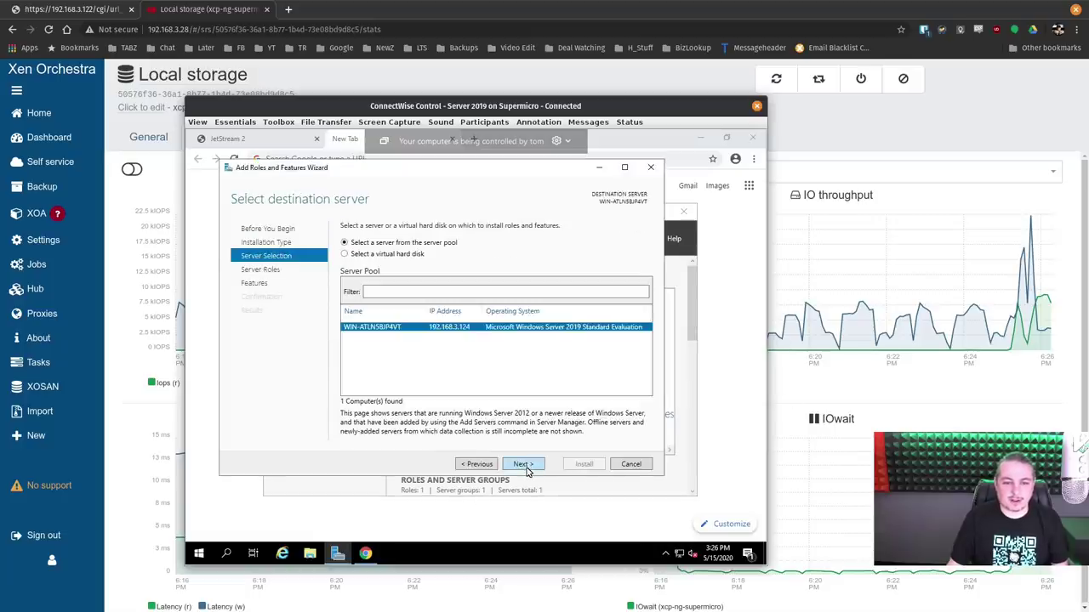
left_click(523, 465)
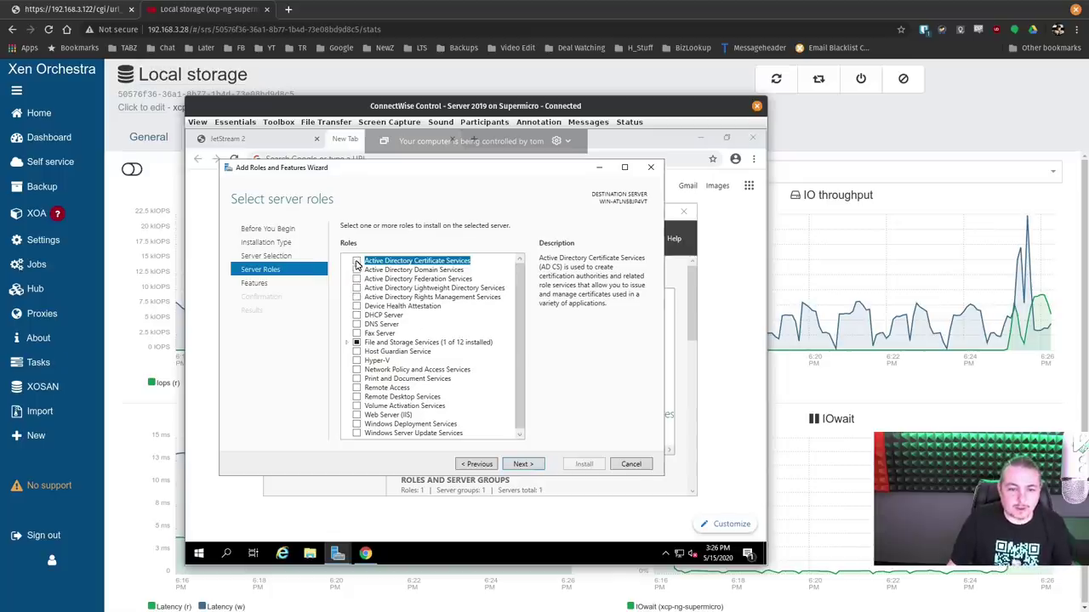
- Tick AD CS and AD DS with their required features, cancel the wizard, and return to JetStream 2
left_click(356, 261)
left_click(481, 419)
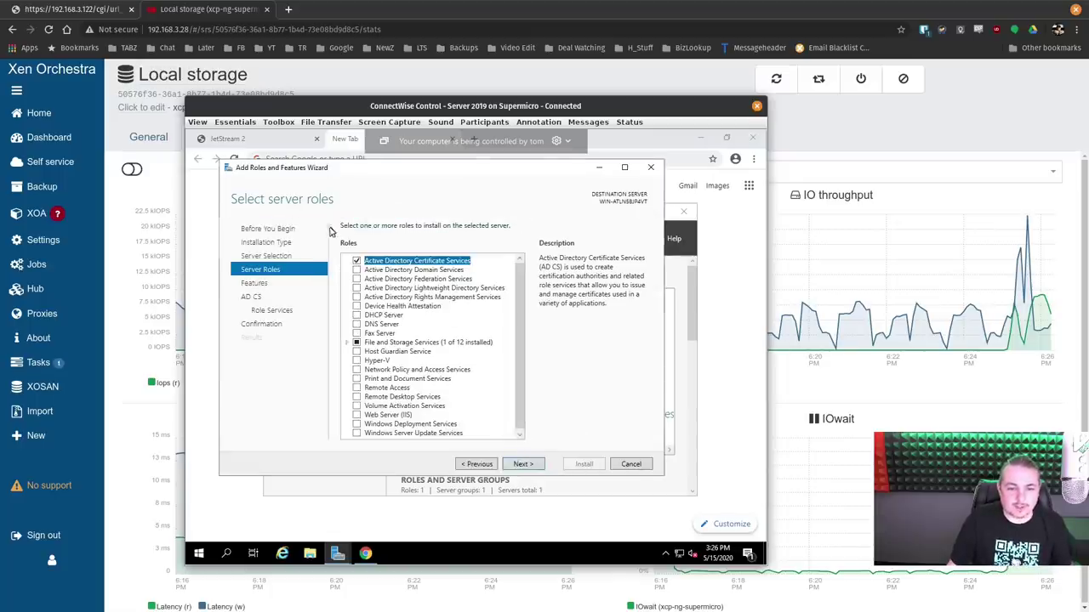
left_click(356, 270)
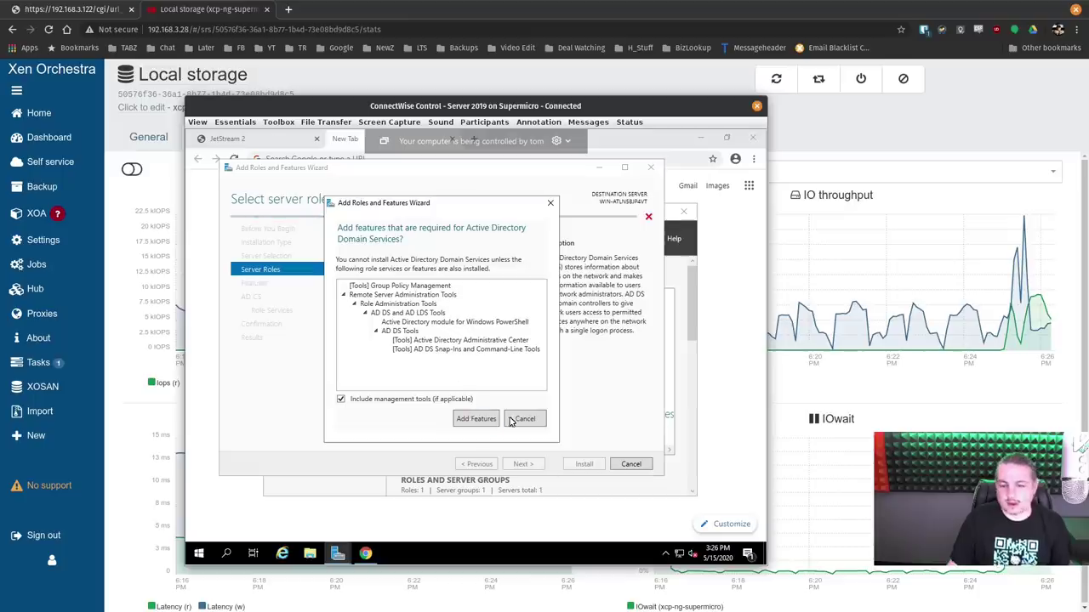
left_click(468, 421)
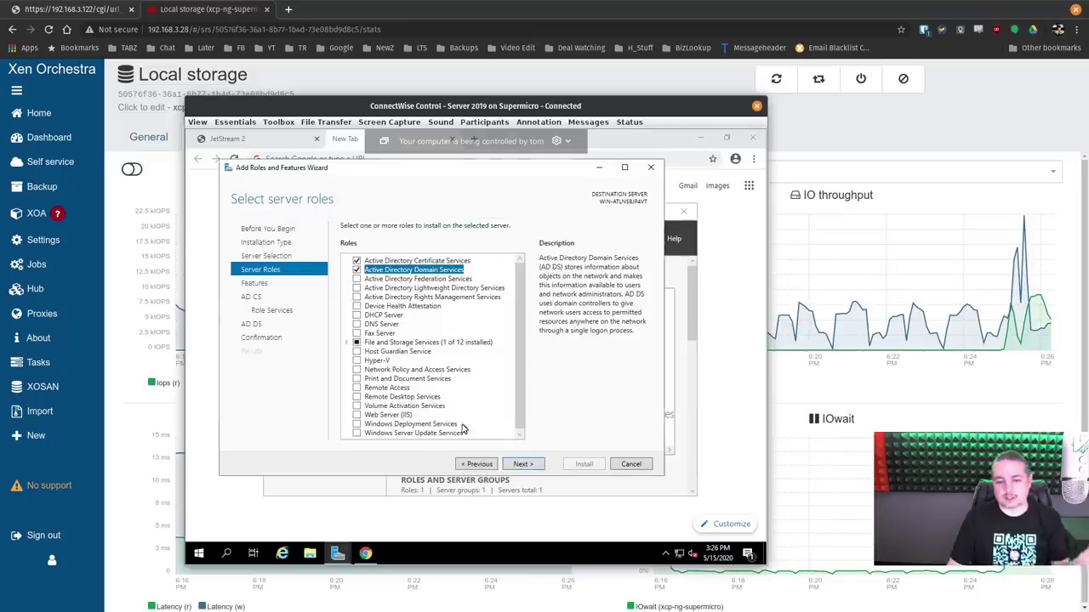
left_click(647, 468)
left_click(235, 143)
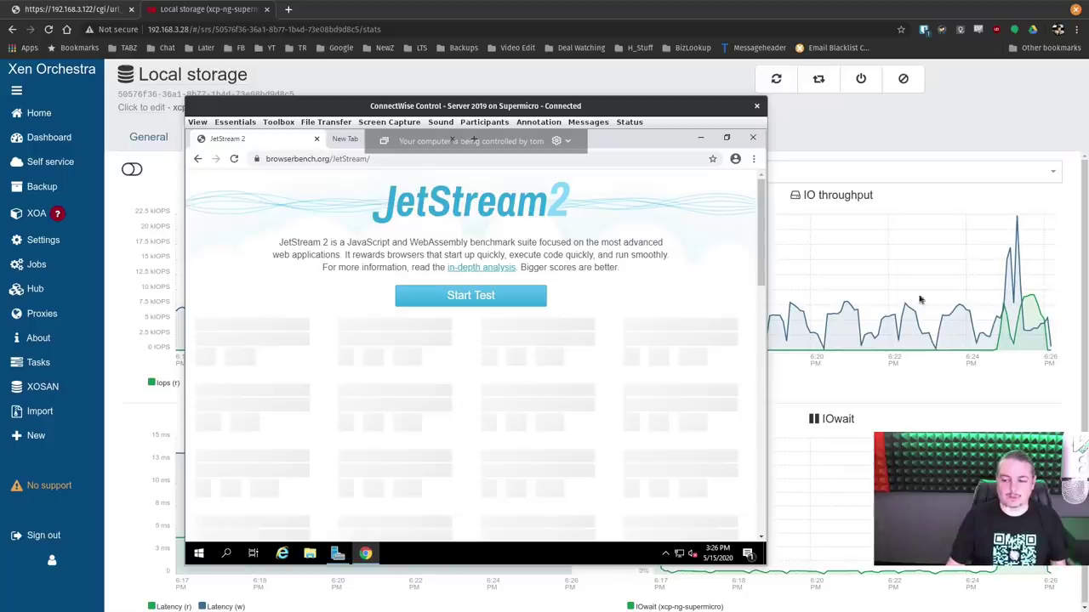
- Nudge the remote session window lower and start the JetStream 2 benchmark
left_click_drag(614, 117, 614, 124)
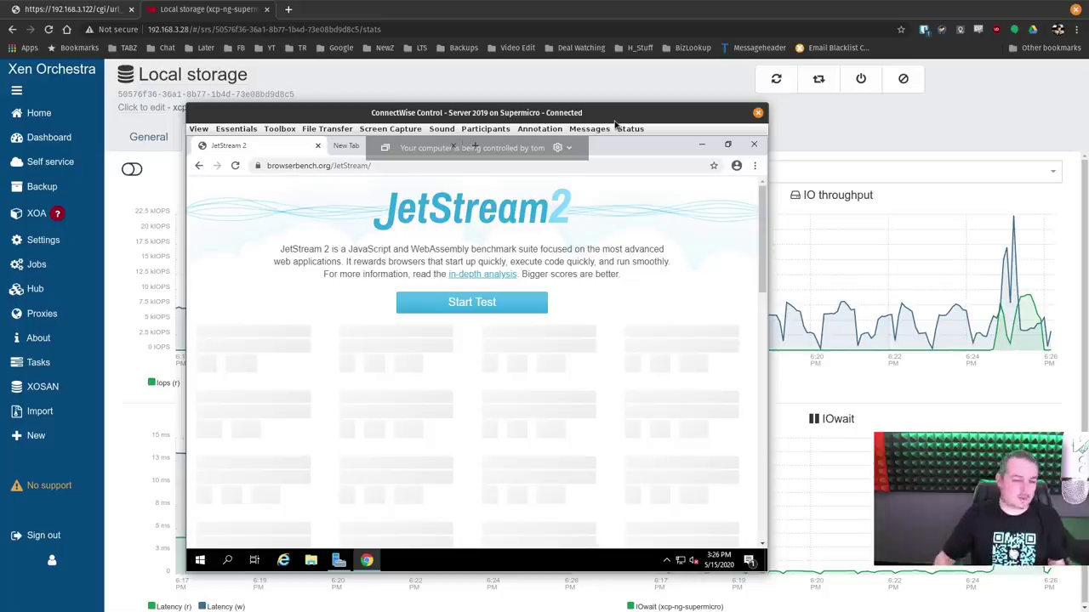
left_click(474, 307)
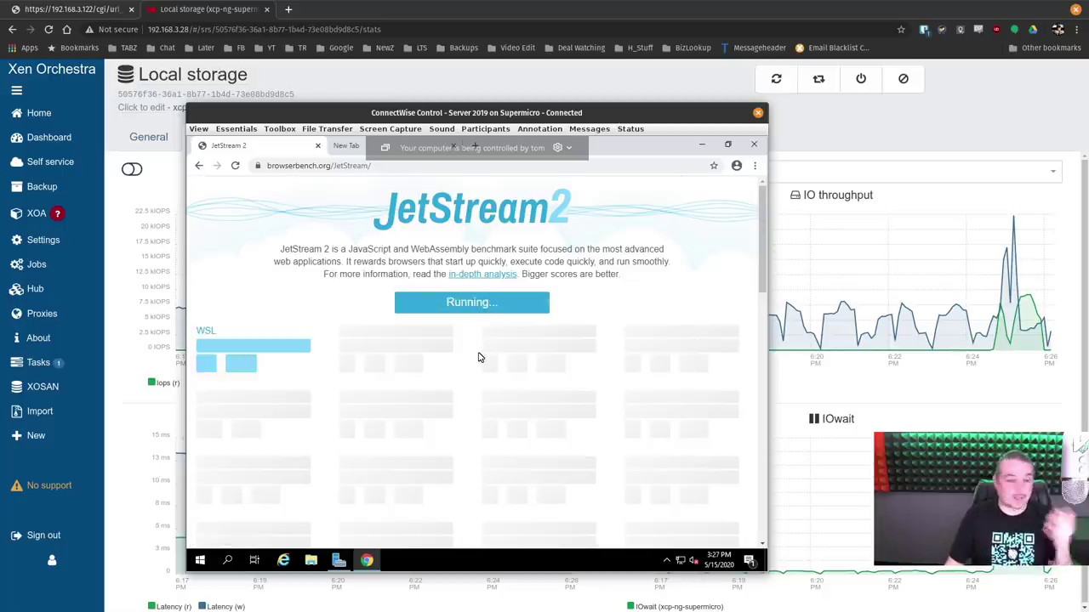